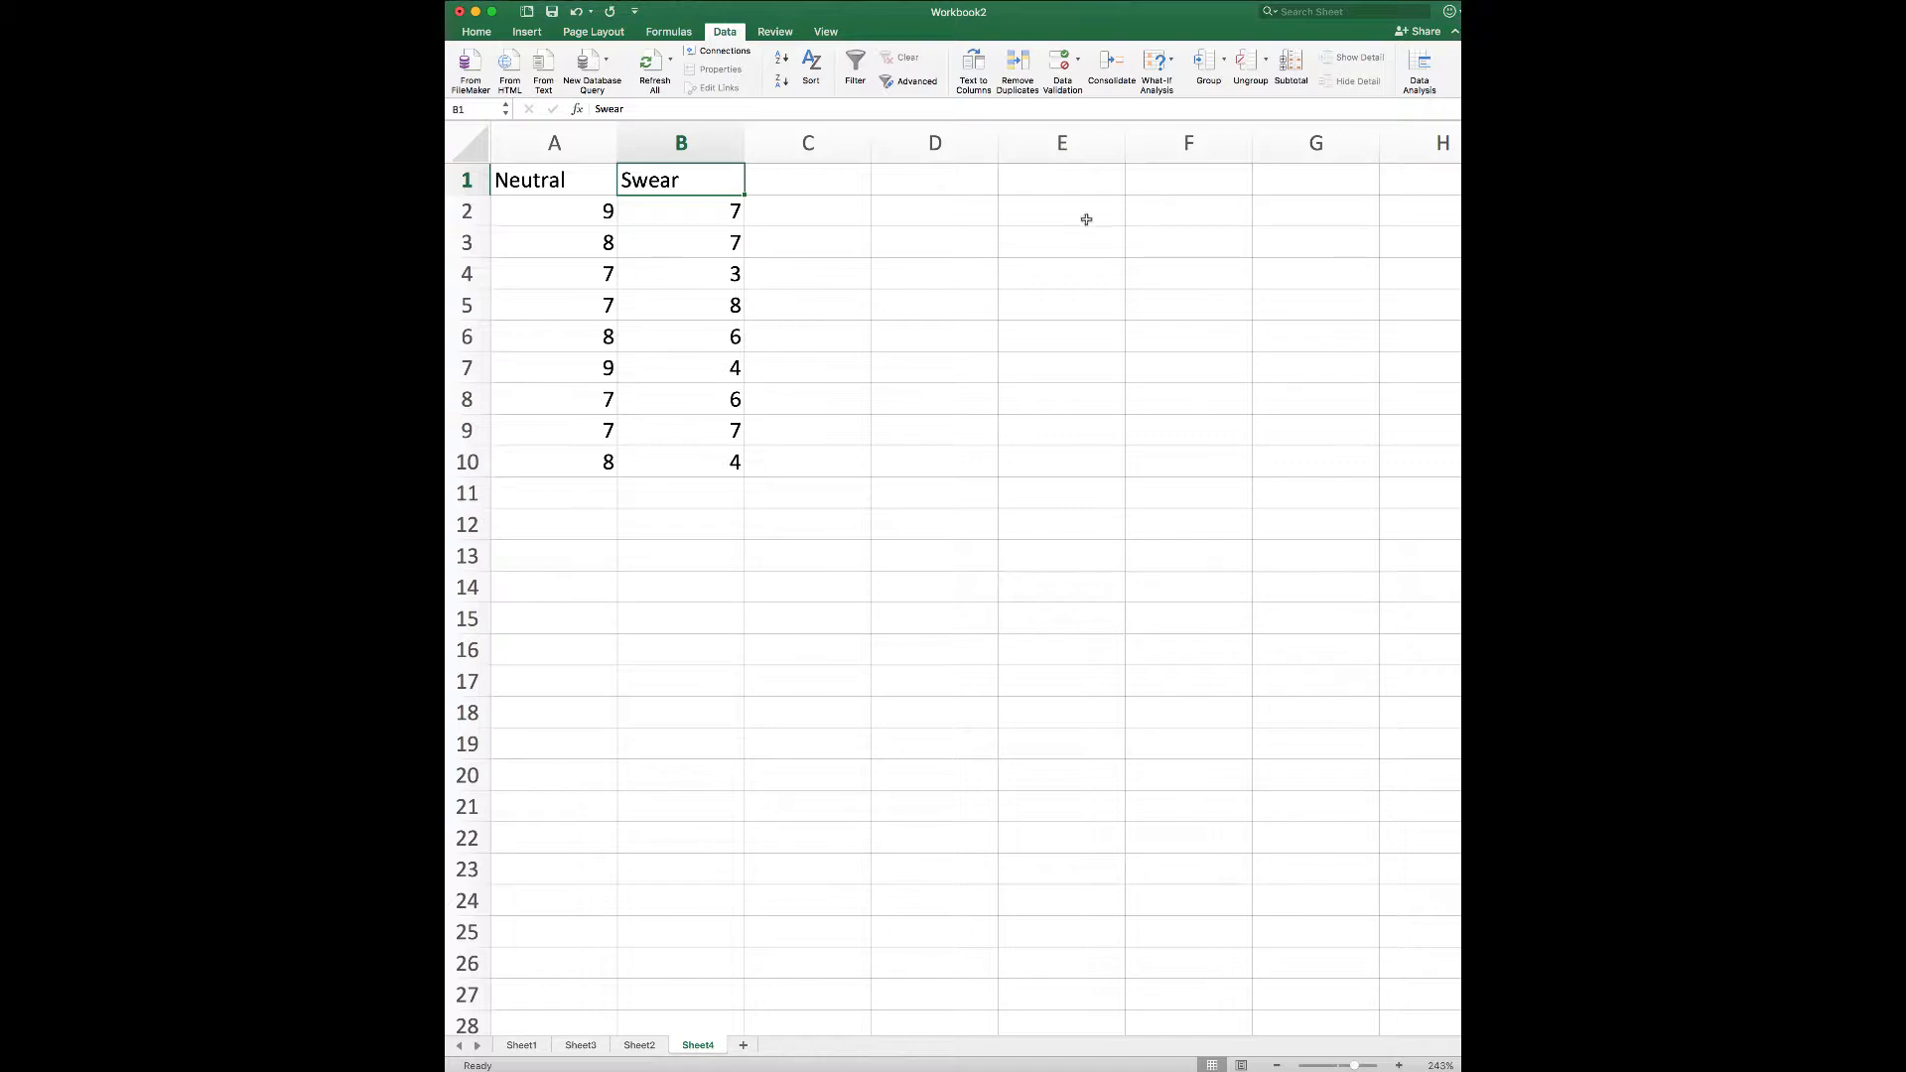
- Enter the null hypothesis "ho: there is no difference in pain rating between the types" in D2 and "of words used" in D3
left_click(966, 217)
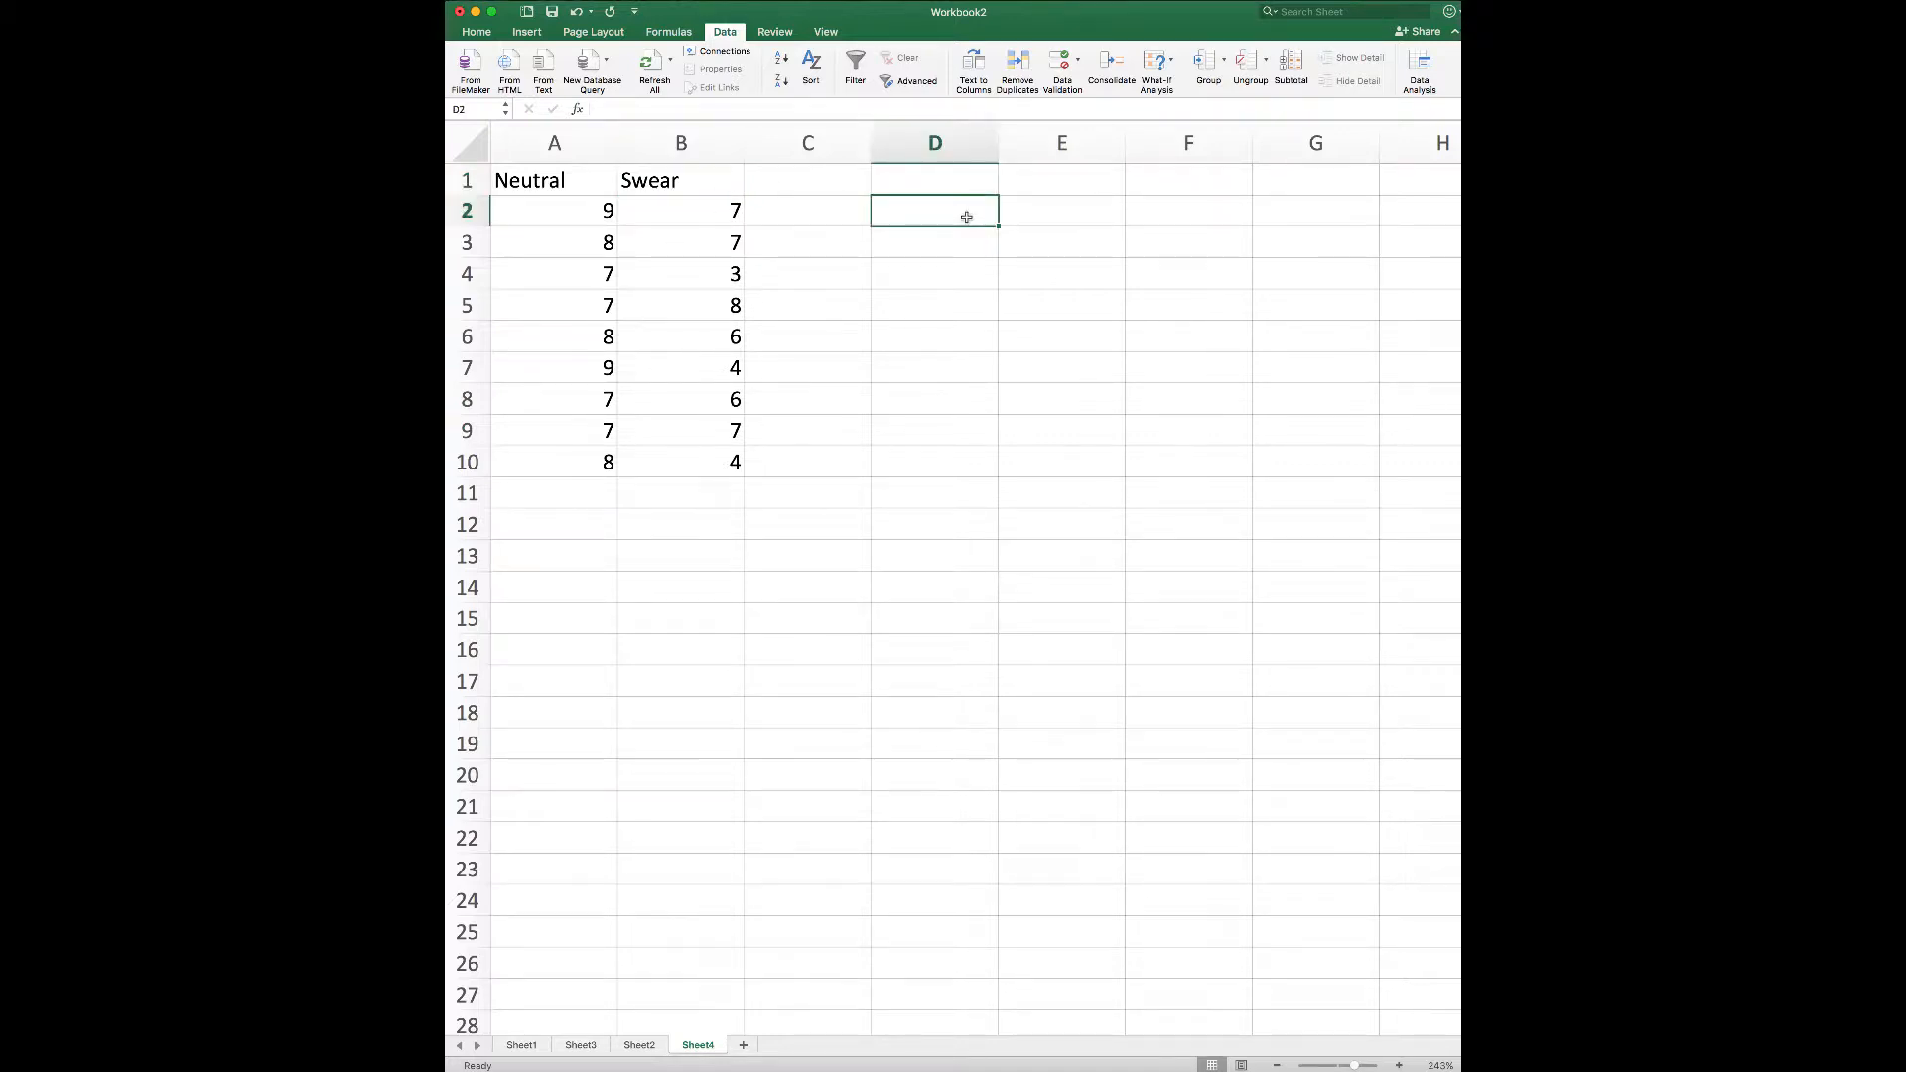
type("ho:")
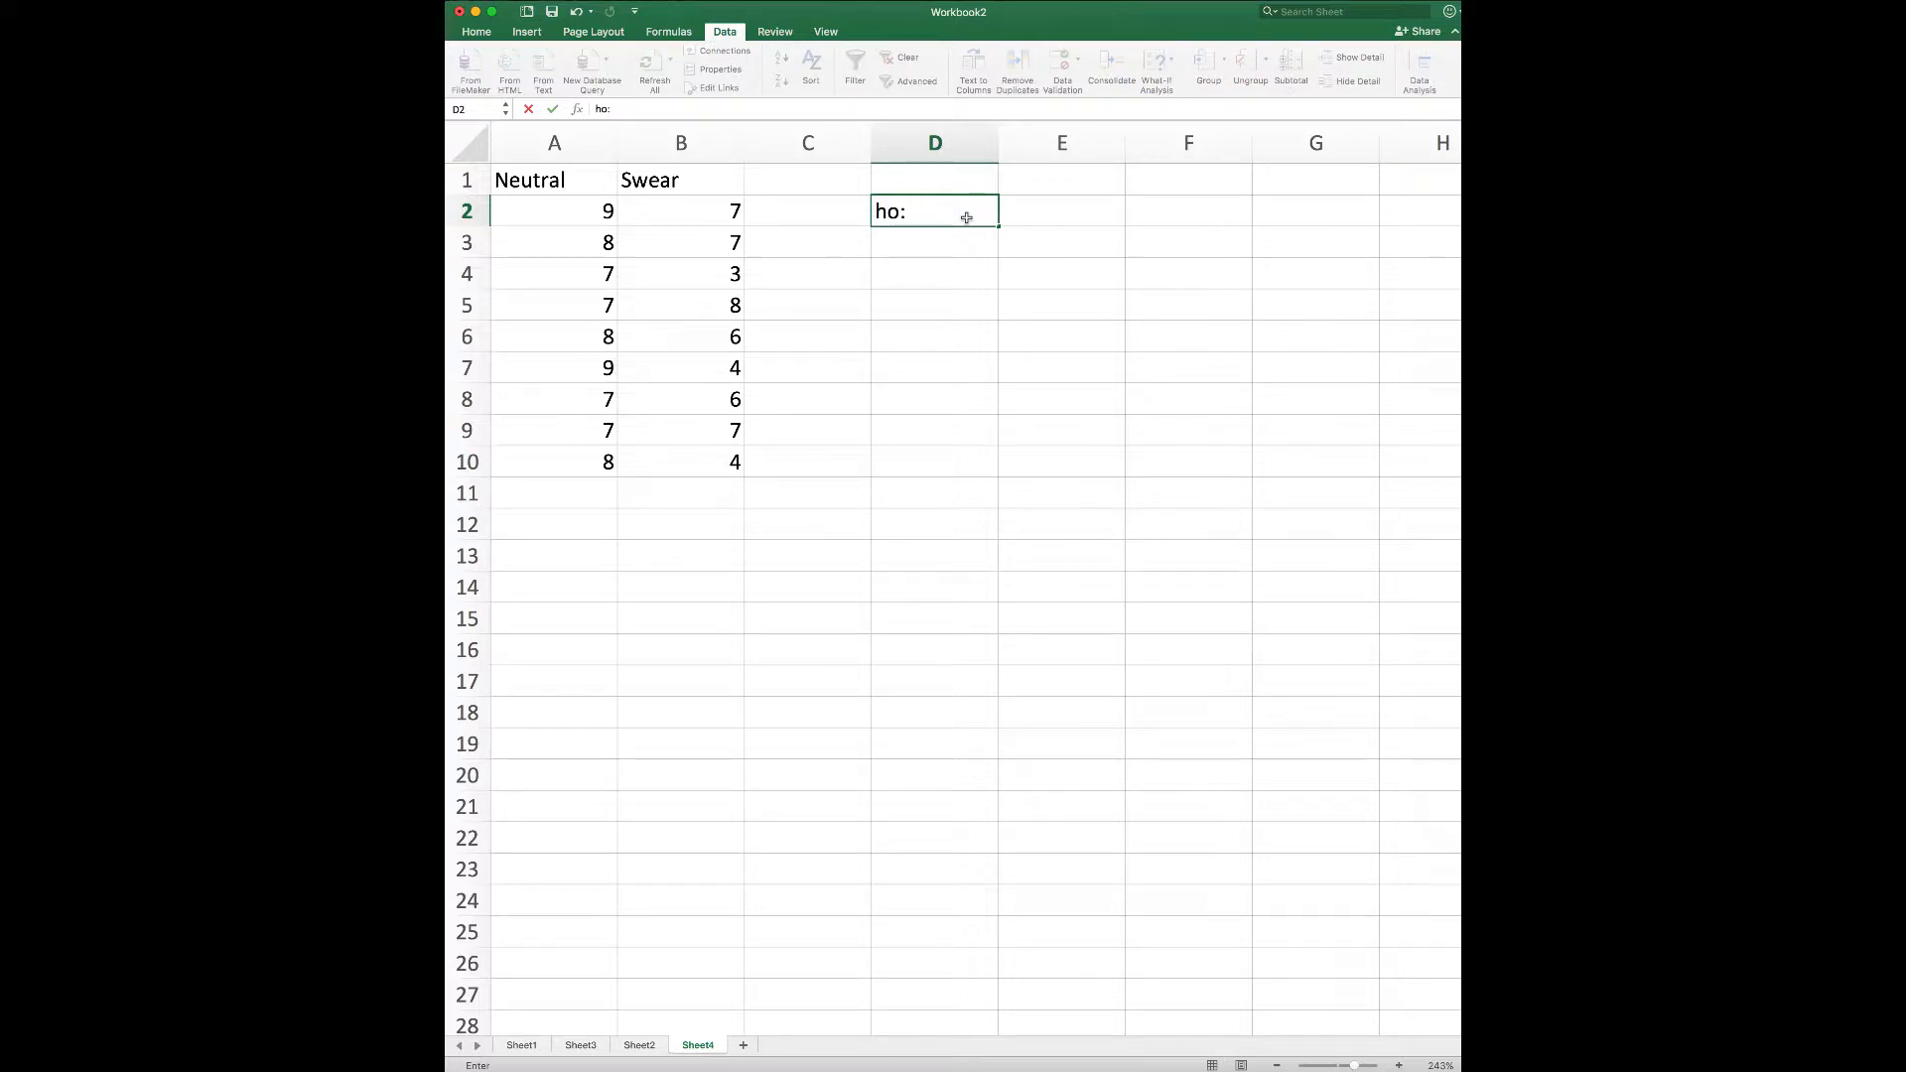
type(" there is no difference in p")
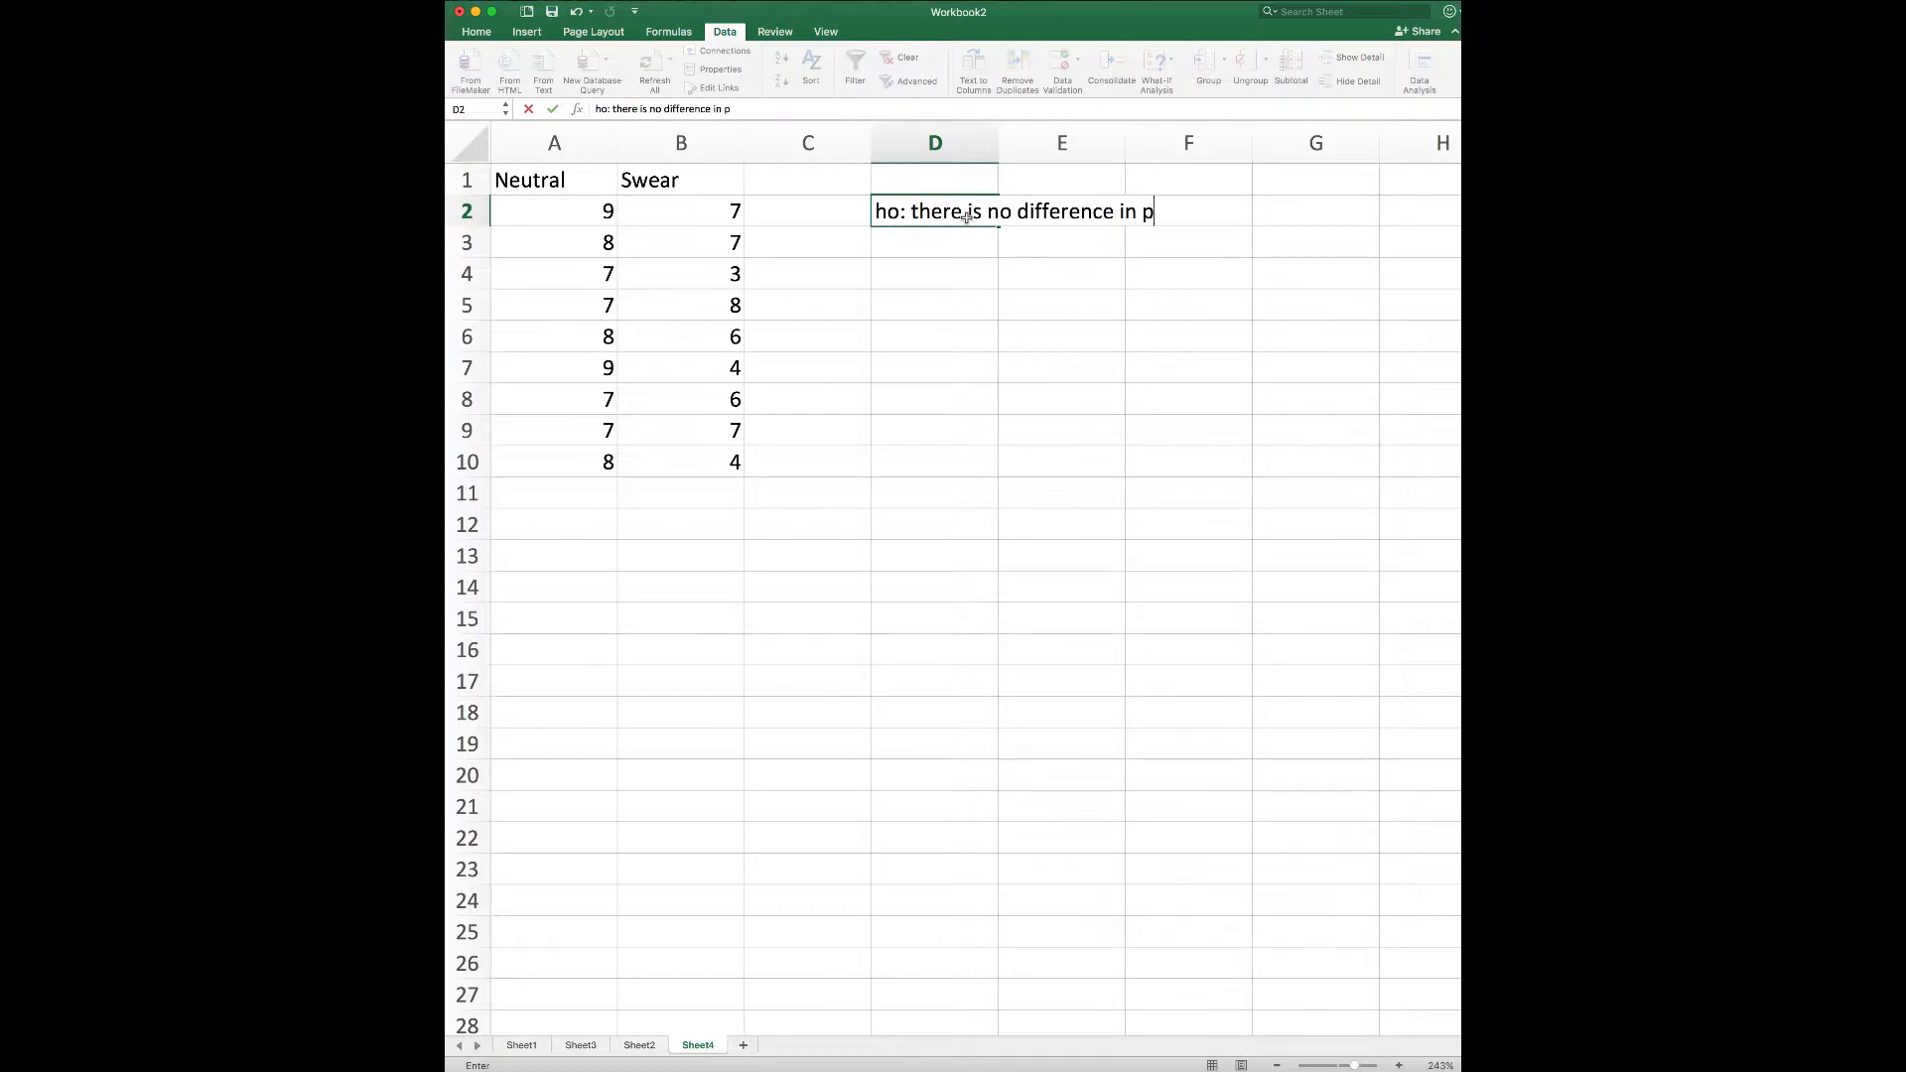
type("ain rating between the ")
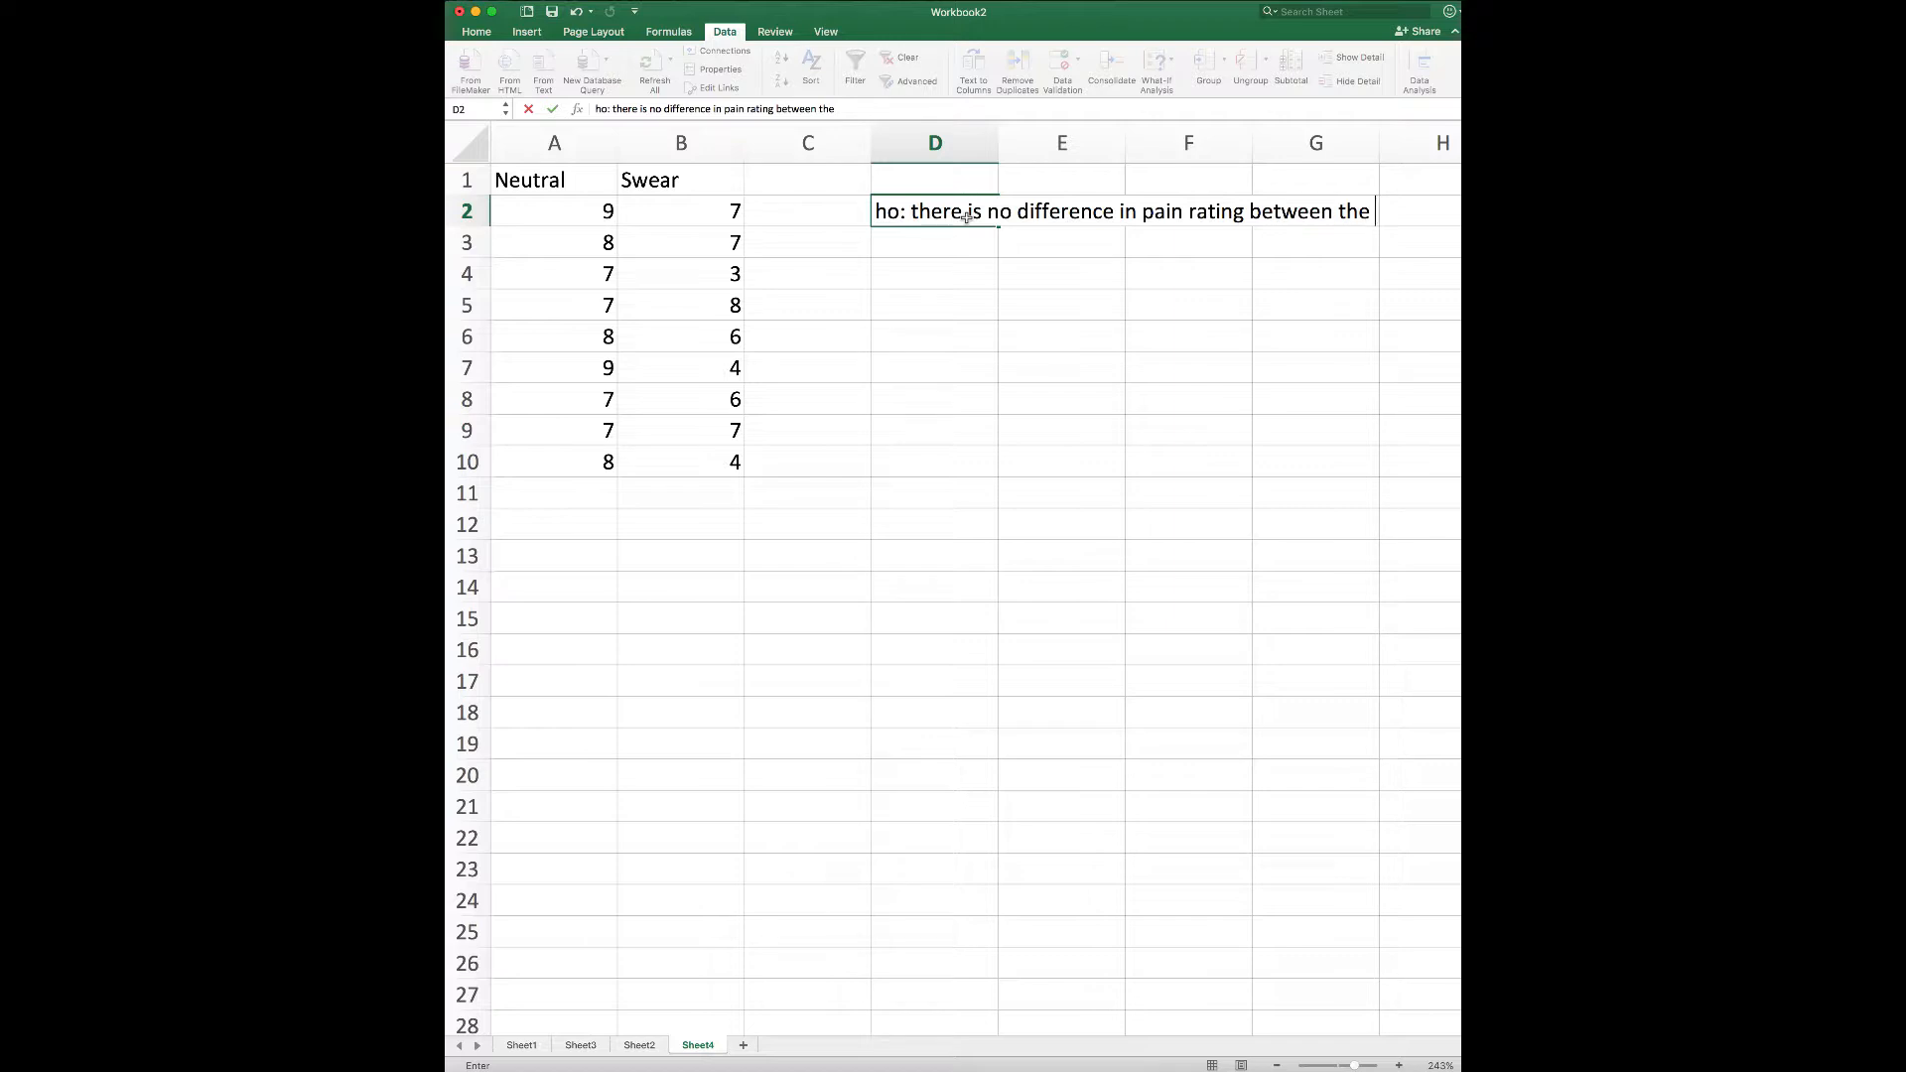
type("types")
key("Return")
type("or f")
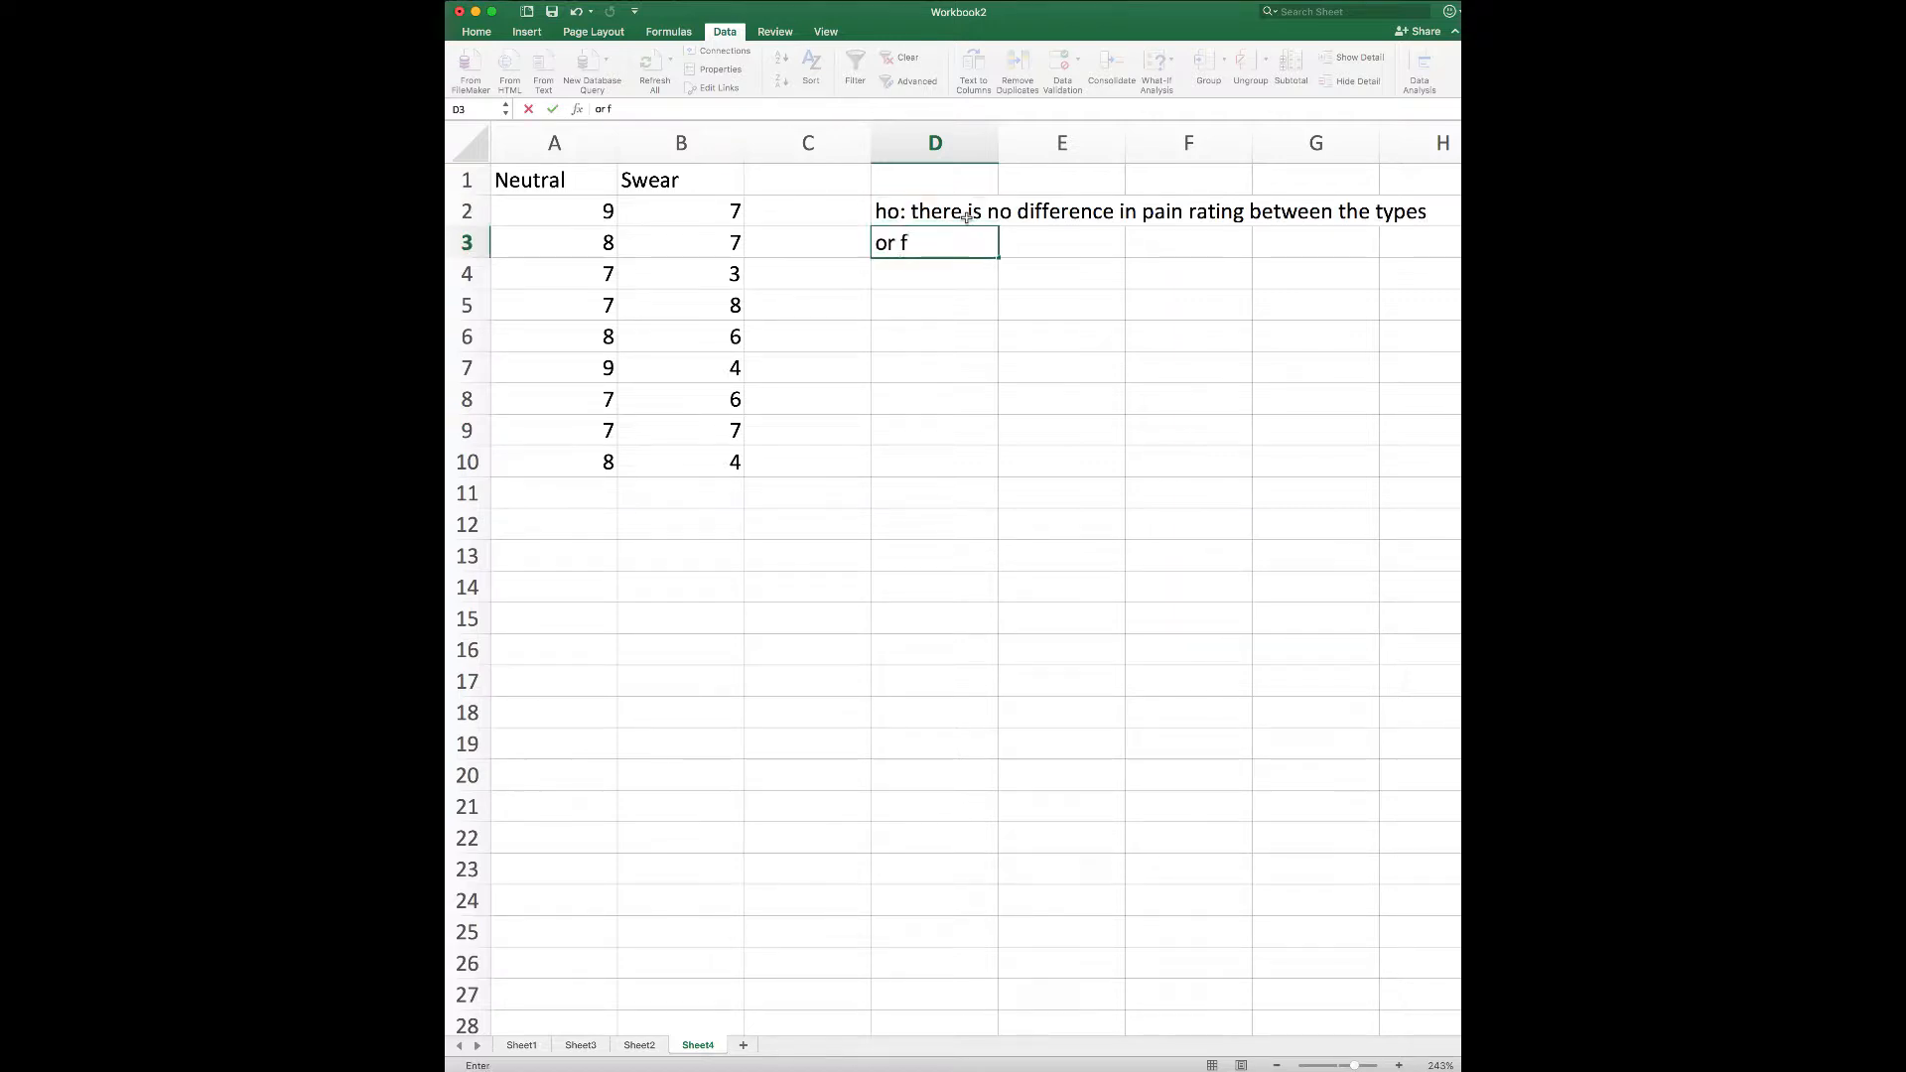
key("BackSpace")
key("BackSpace")
key("BackSpace")
type("fo")
key("BackSpace")
type("words us")
key("BackSpace")
type("sed")
key("Return")
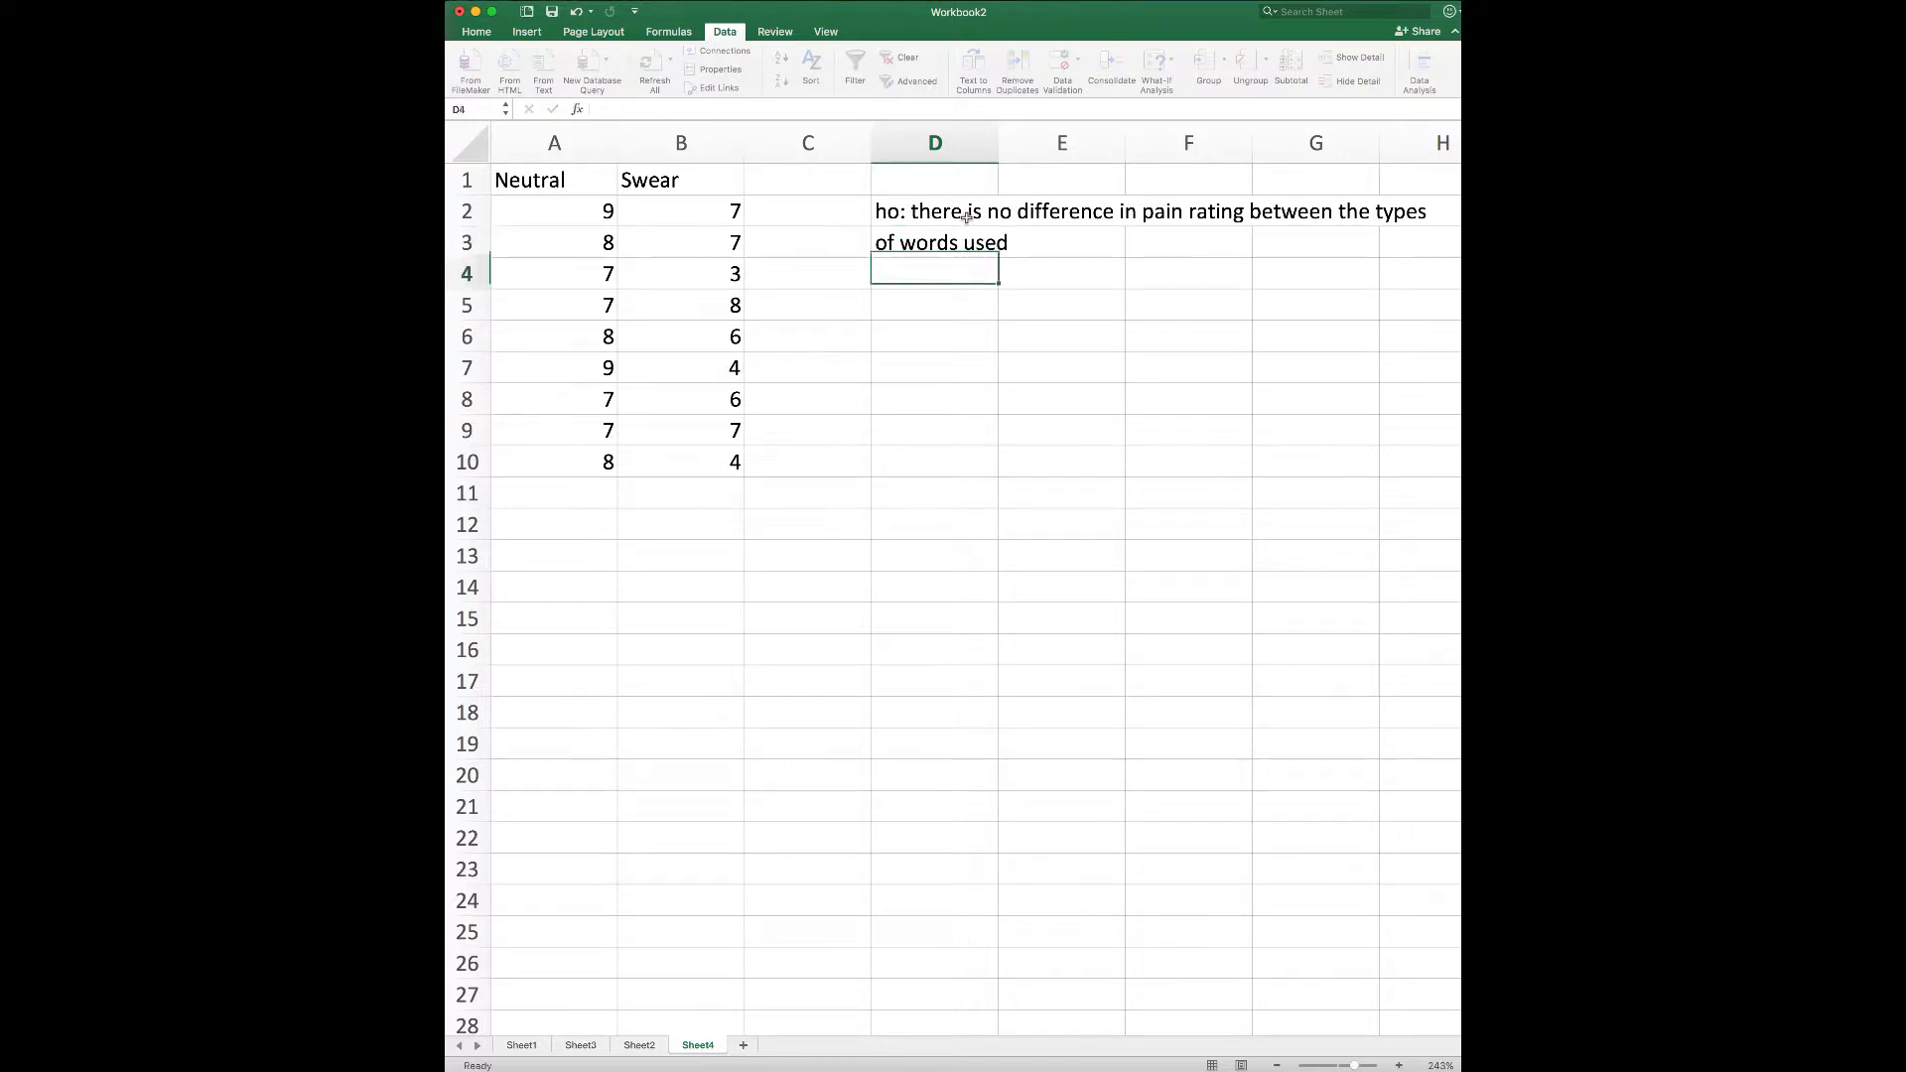
- Enter the alternative hypothesis "ha: there is a difference in pain rating between types of" in D5 and "words used" in D6
key("Return")
type("ha: tehre is")
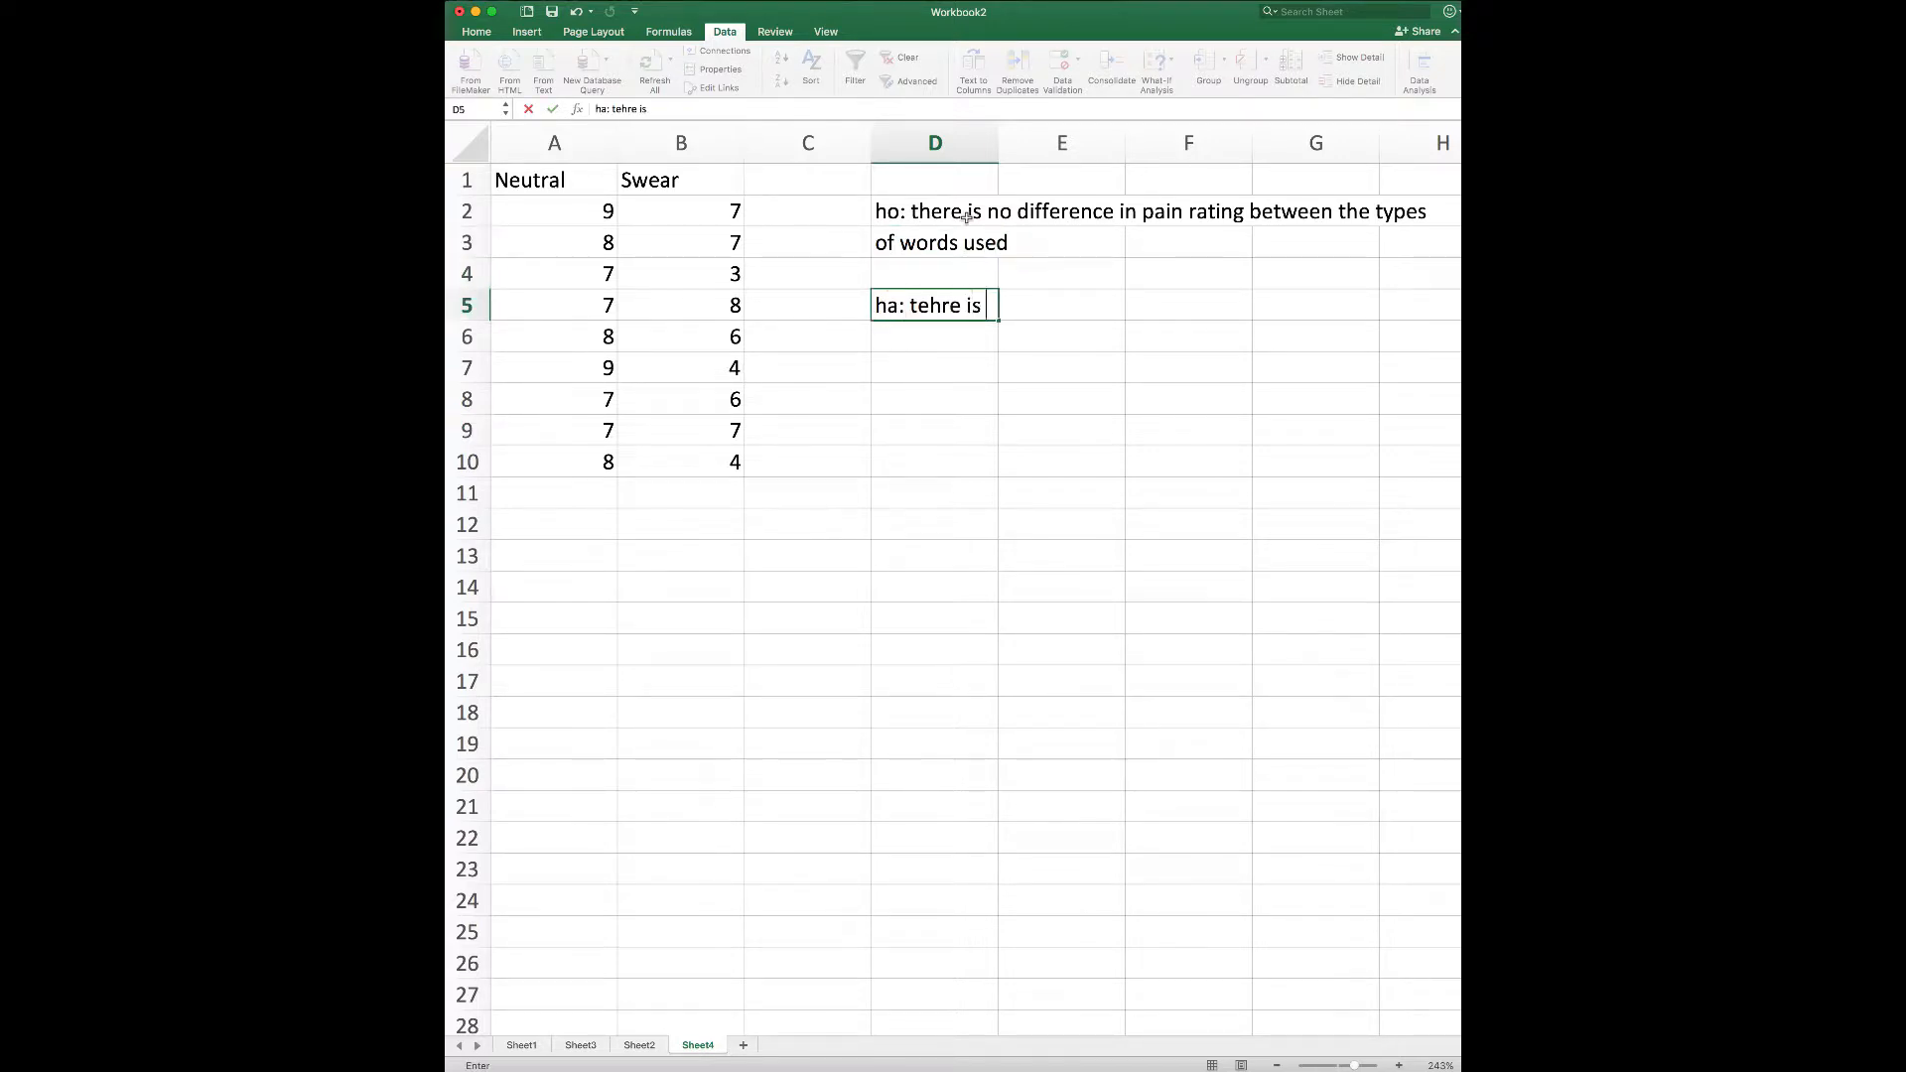
key("BackSpace")
key("BackSpace")
key("BackSpace")
key("BackSpace")
key("BackSpace")
key("BackSpace")
key("BackSpace")
key("BackSpace")
type("here is a difference in pa")
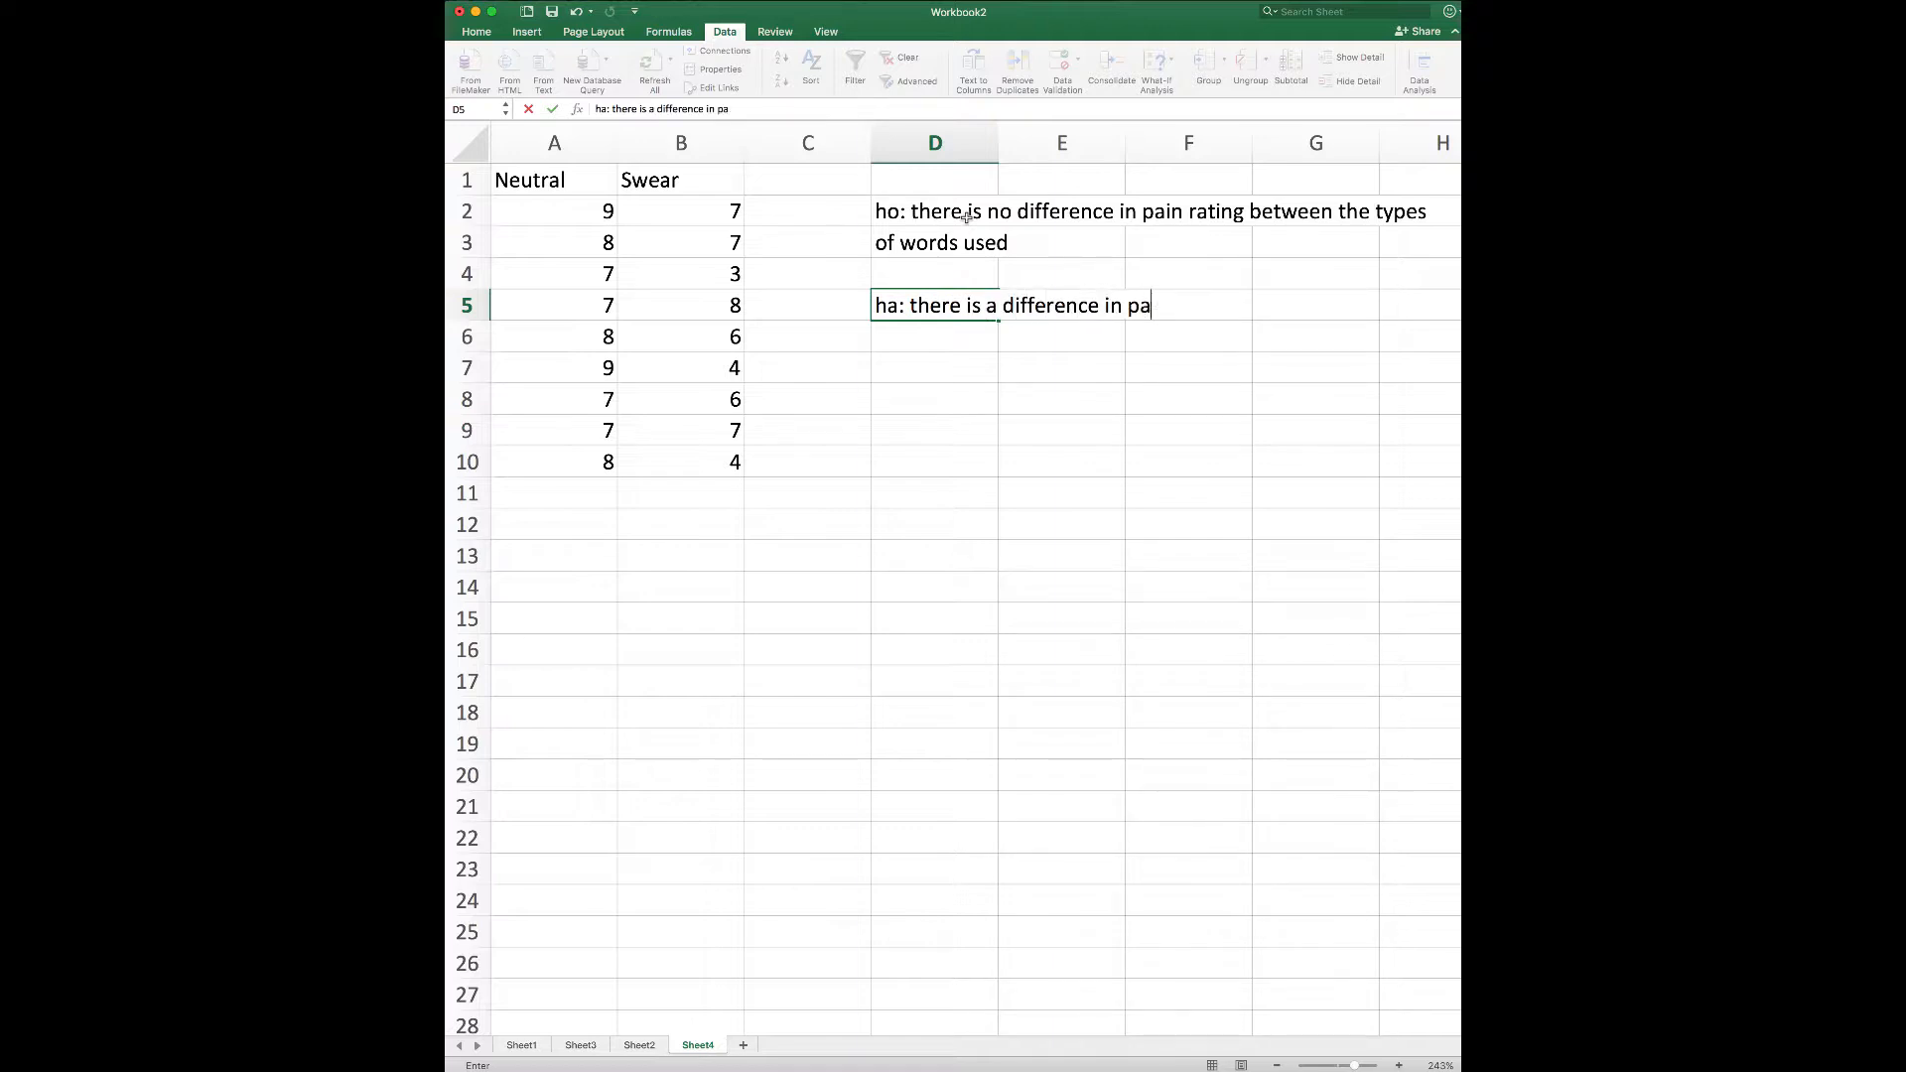
type("in rating between ")
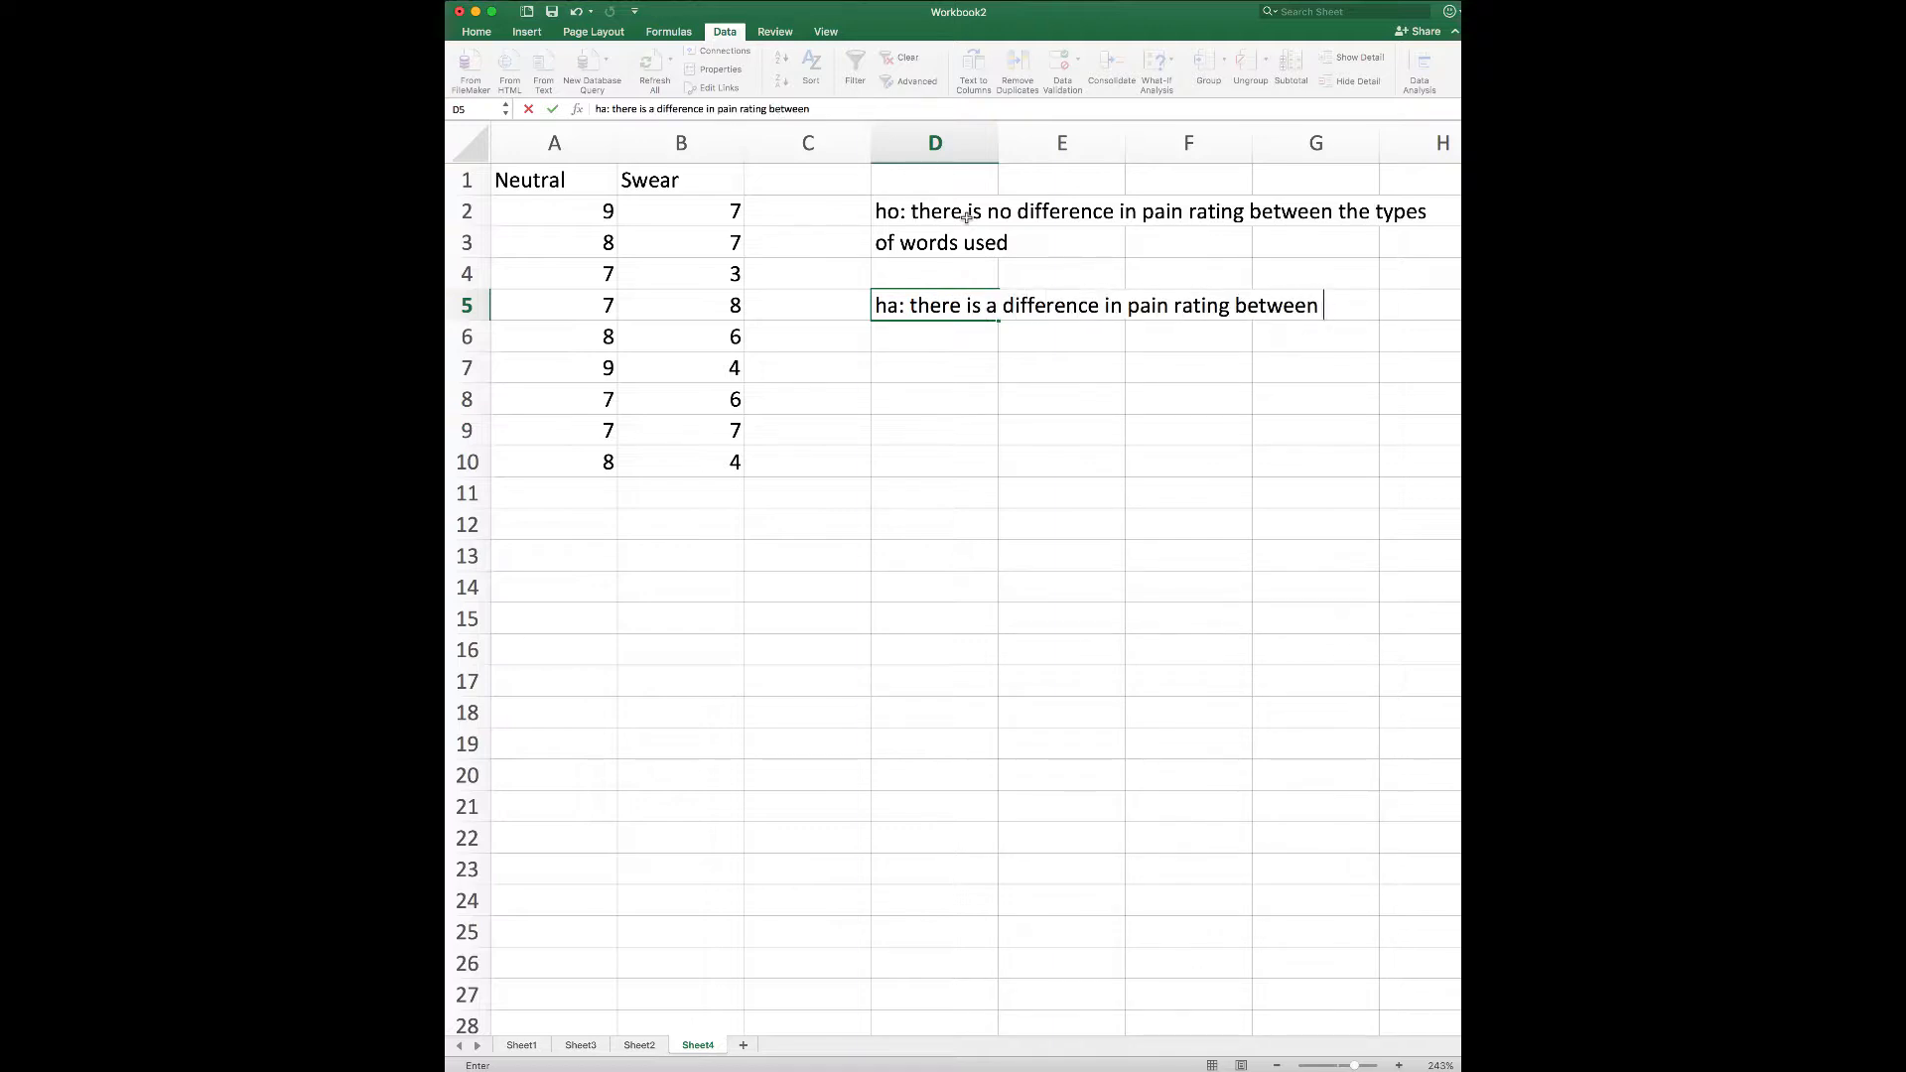
type("tpyes")
key("BackSpace")
key("BackSpace")
key("BackSpace")
key("BackSpace")
type("ypes of")
key("Return")
type("wrods")
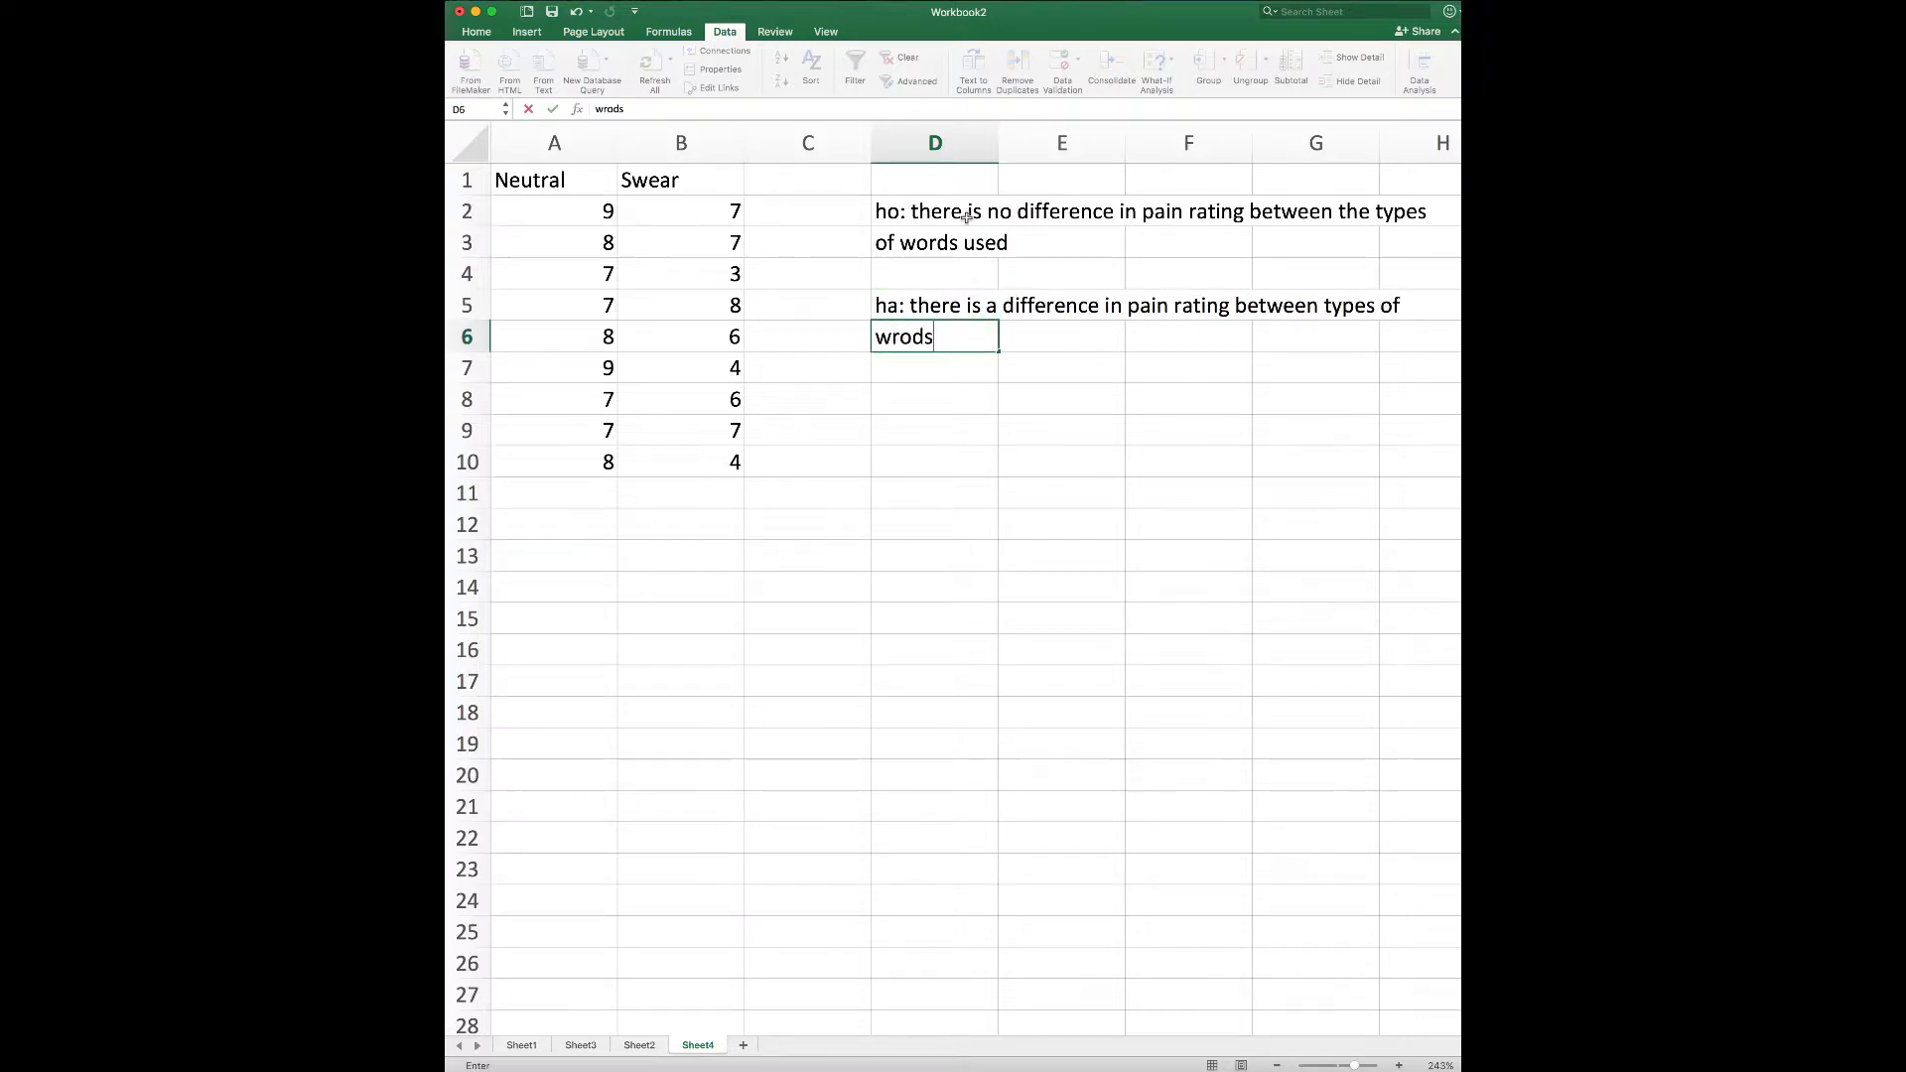
key("BackSpace")
key("BackSpace")
key("BackSpace")
key("BackSpace")
type("ords used")
key("Return")
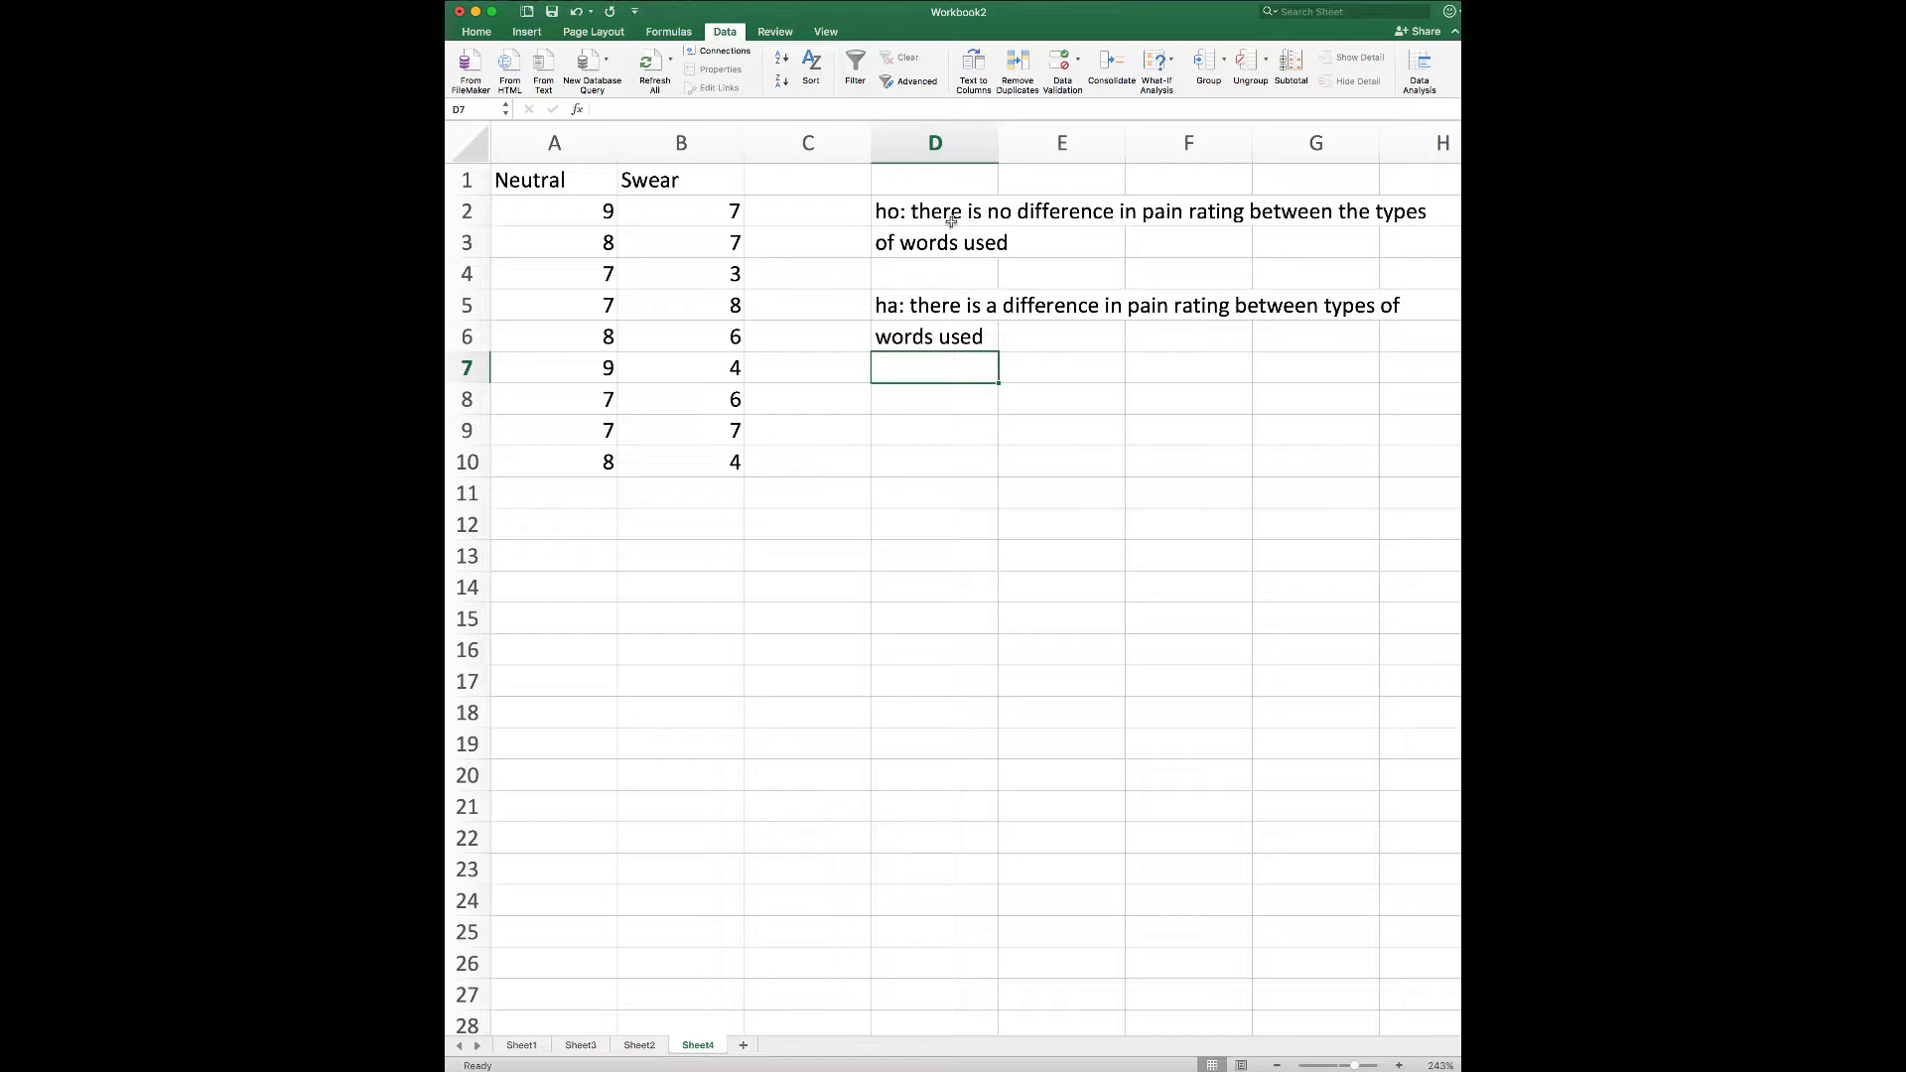
- Run a t-Test: Paired Two Sample for Means on $A:$A and $B:$B with labels, sending the output to a new worksheet
left_click(1419, 66)
left_click_drag(1376, 233, 984, 173)
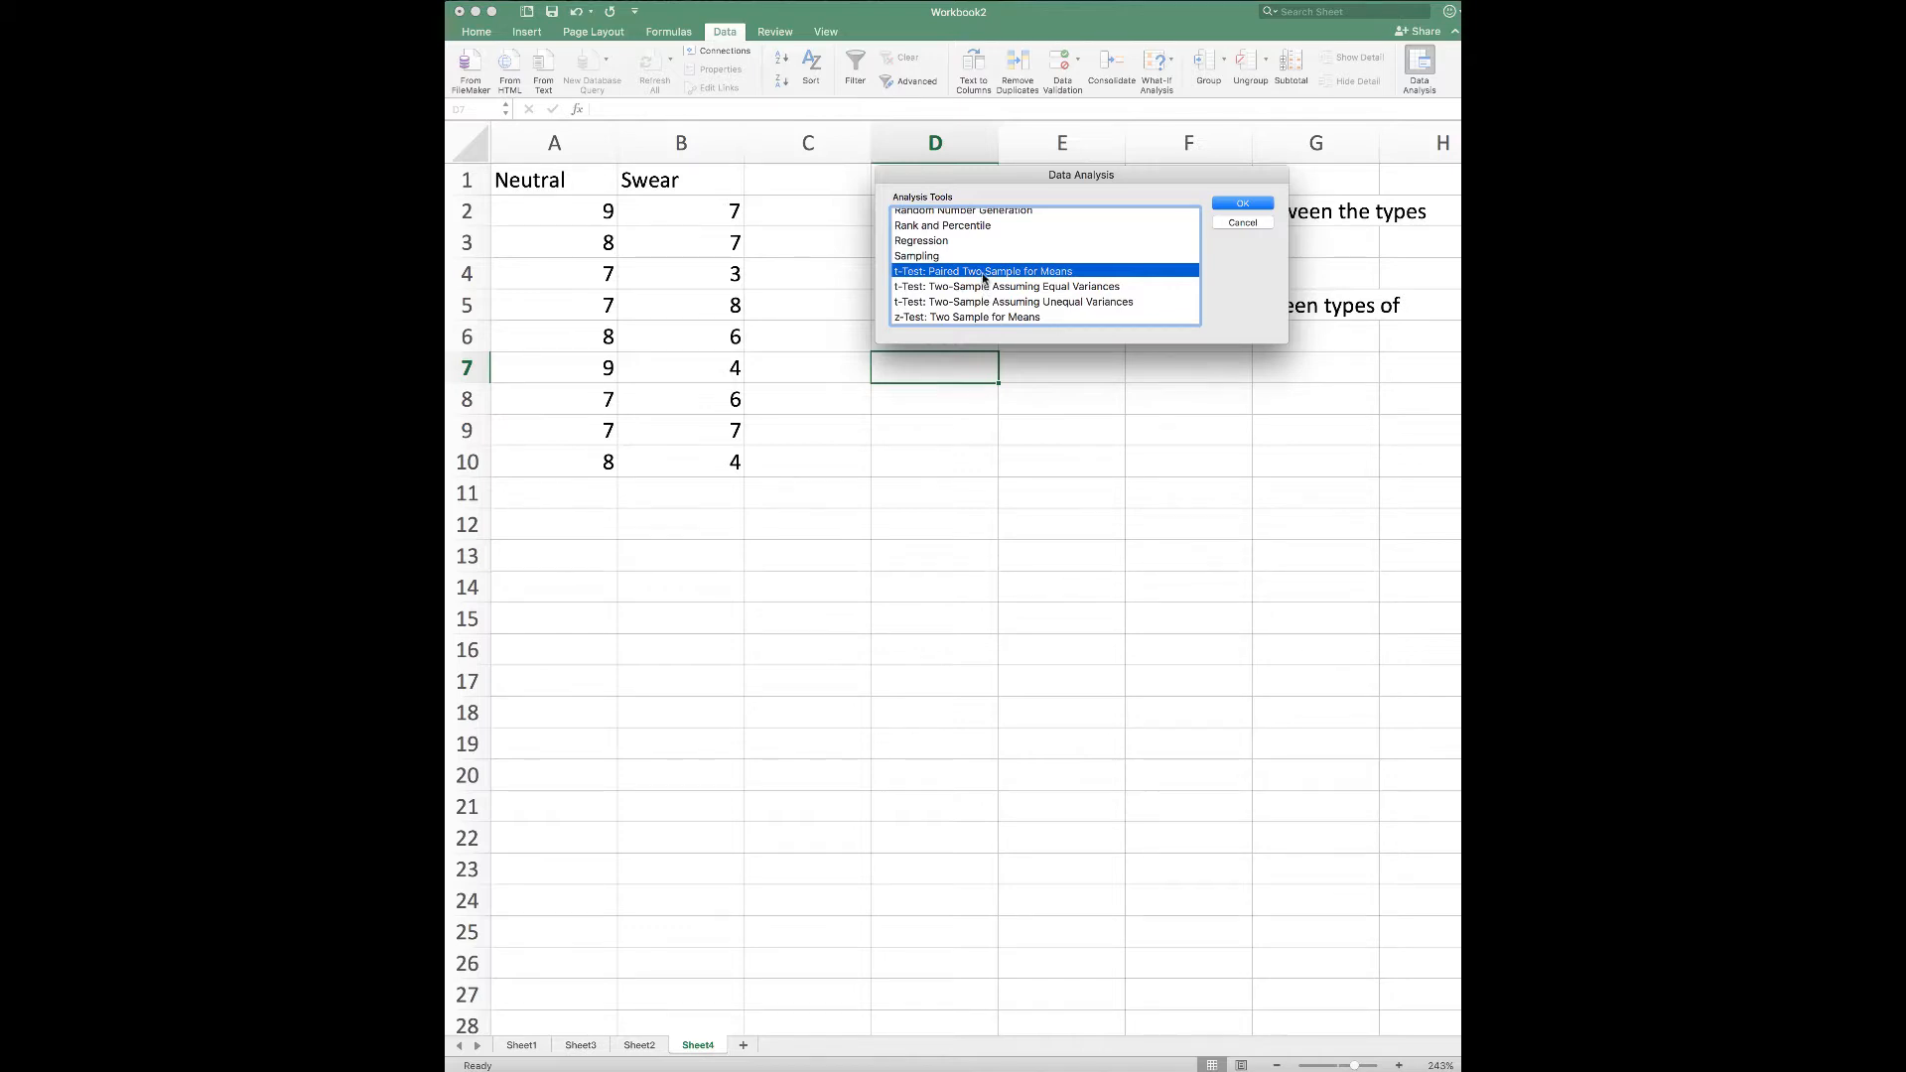
left_click(1240, 204)
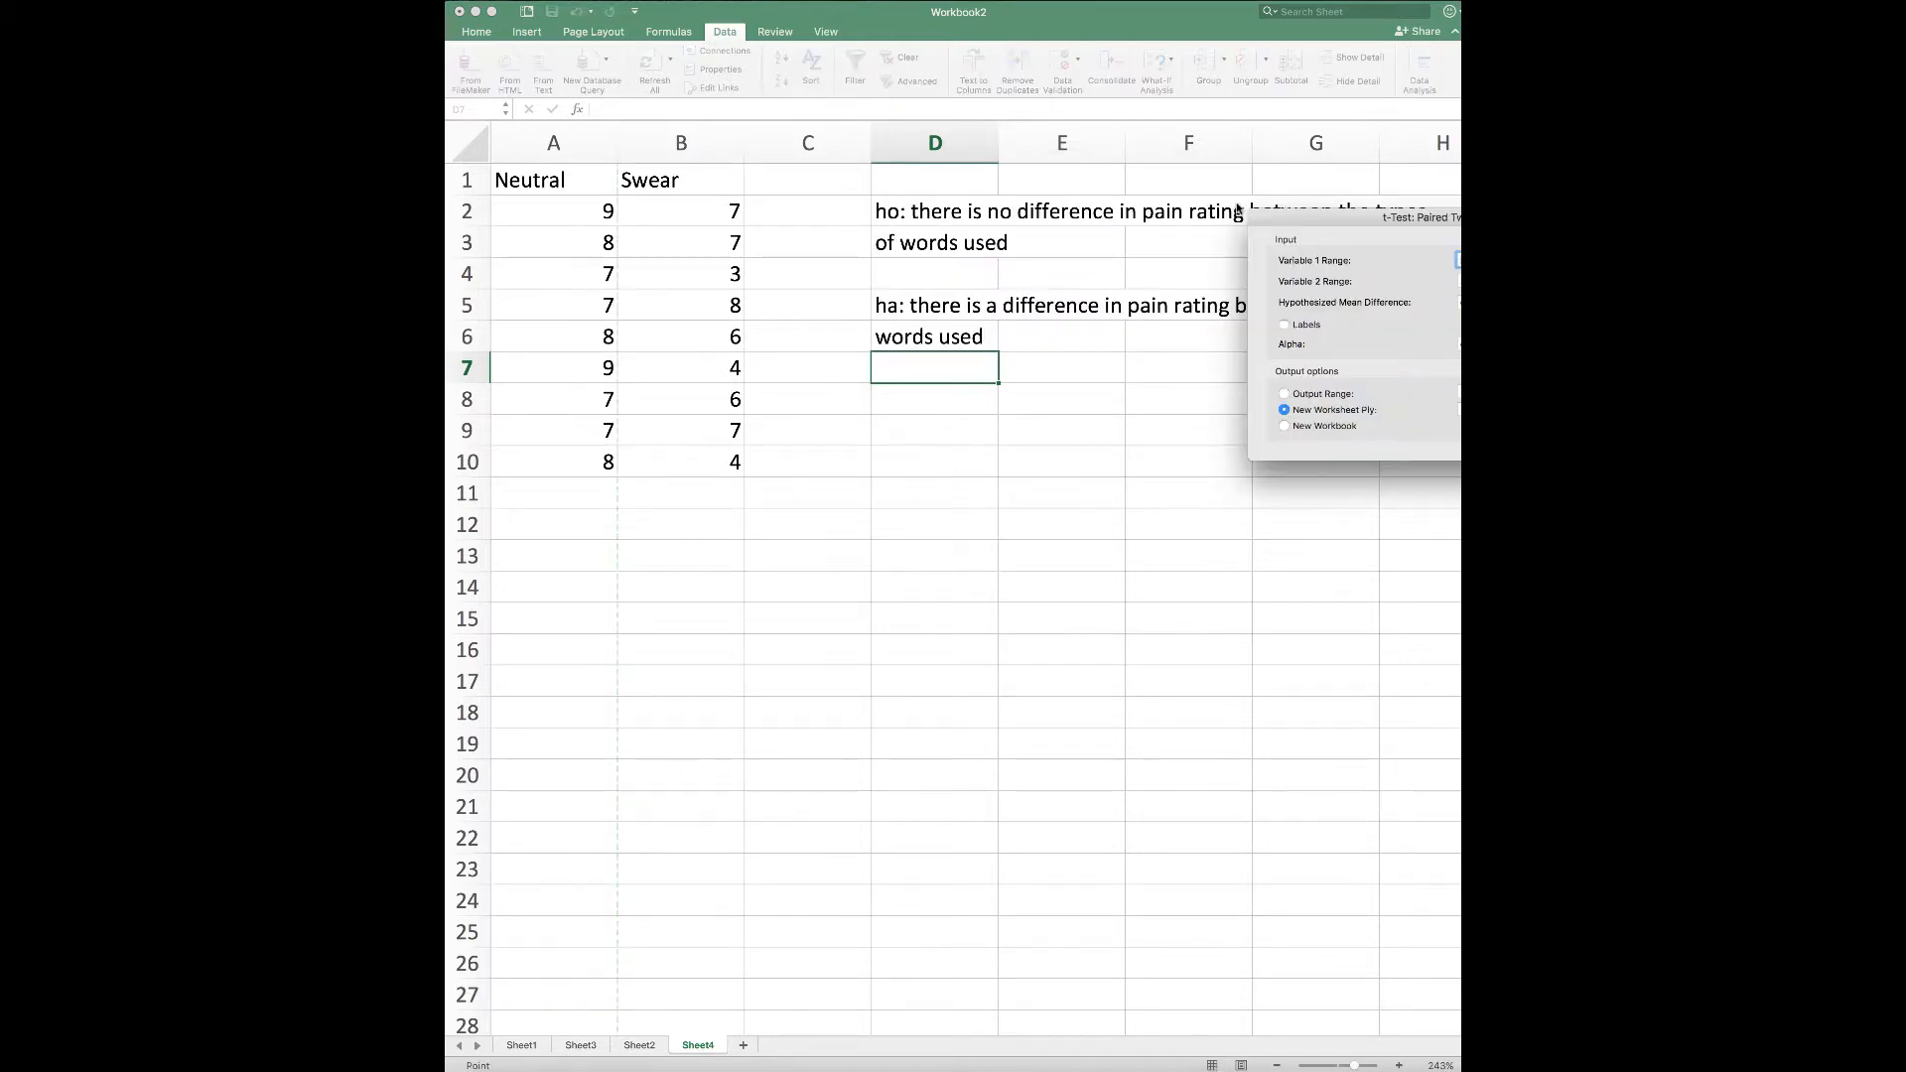
left_click_drag(1286, 213, 748, 264)
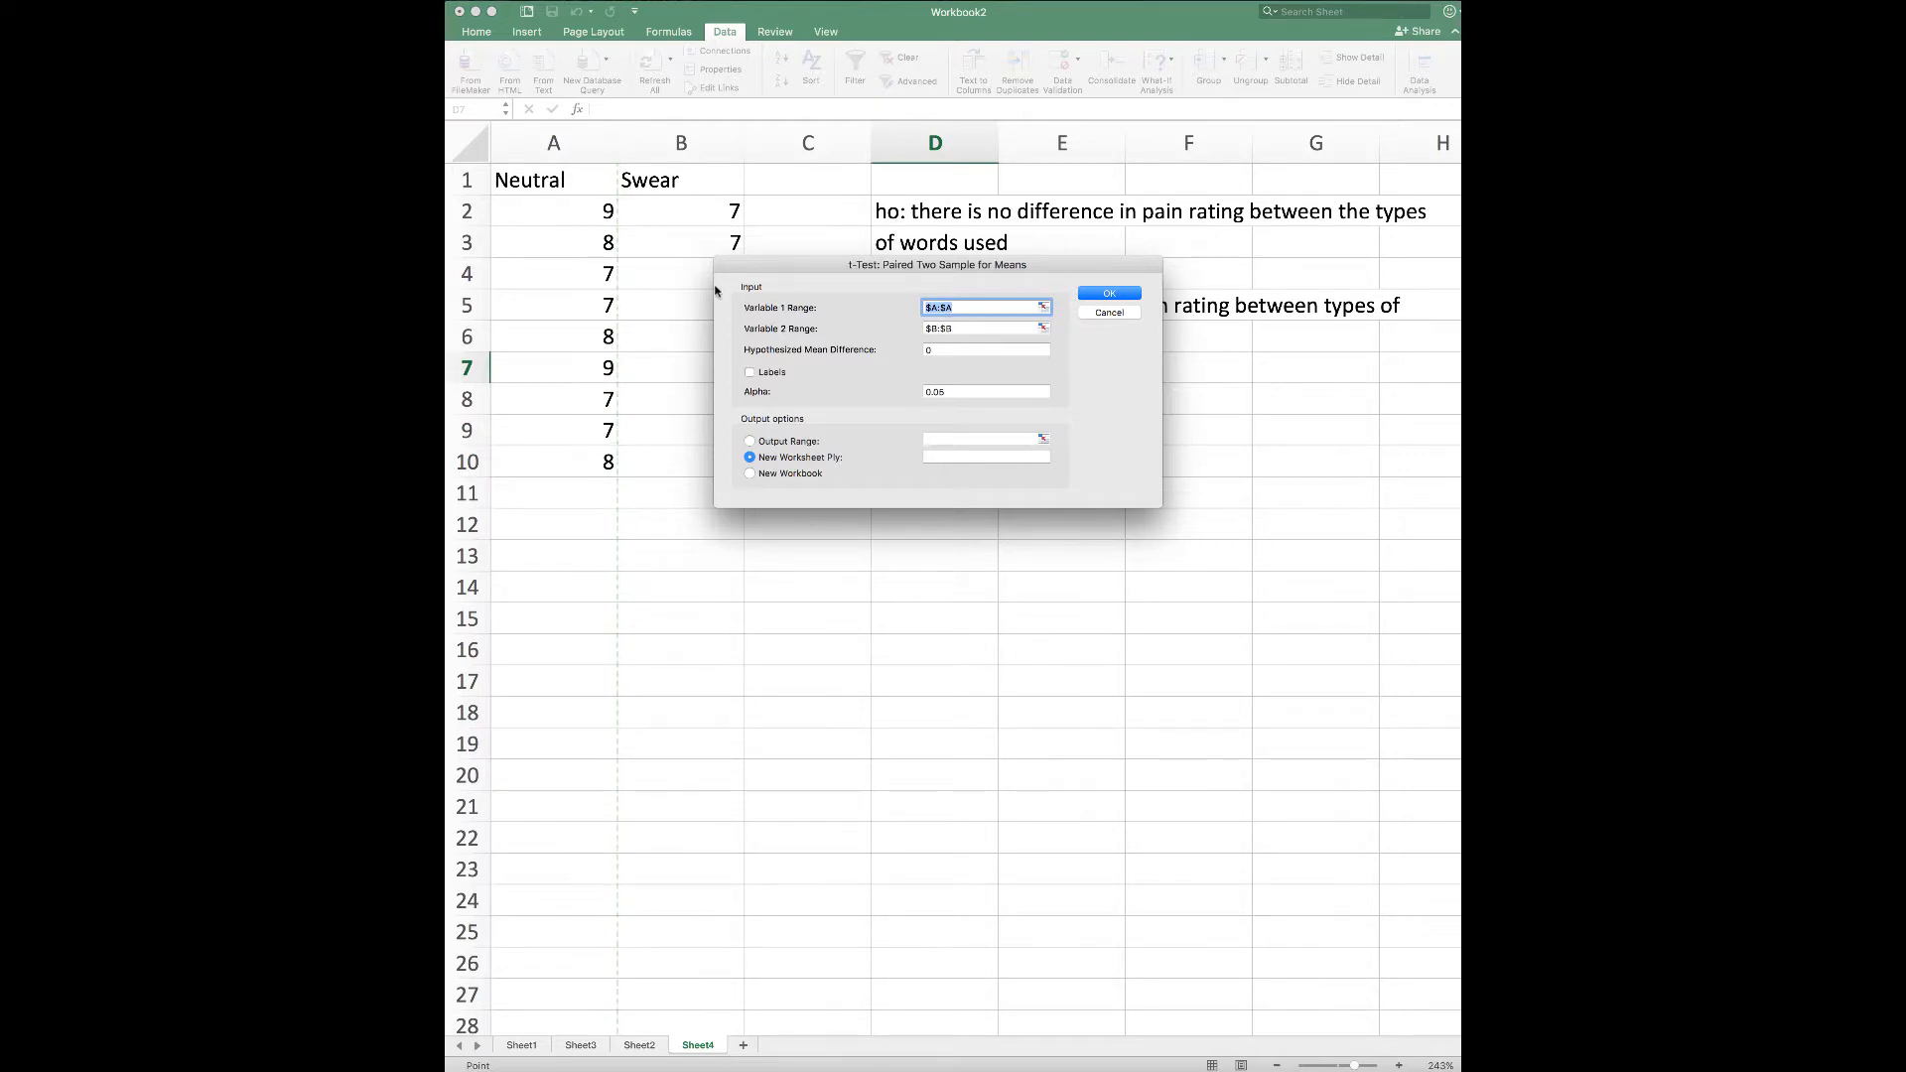
left_click(542, 152)
left_click(948, 327)
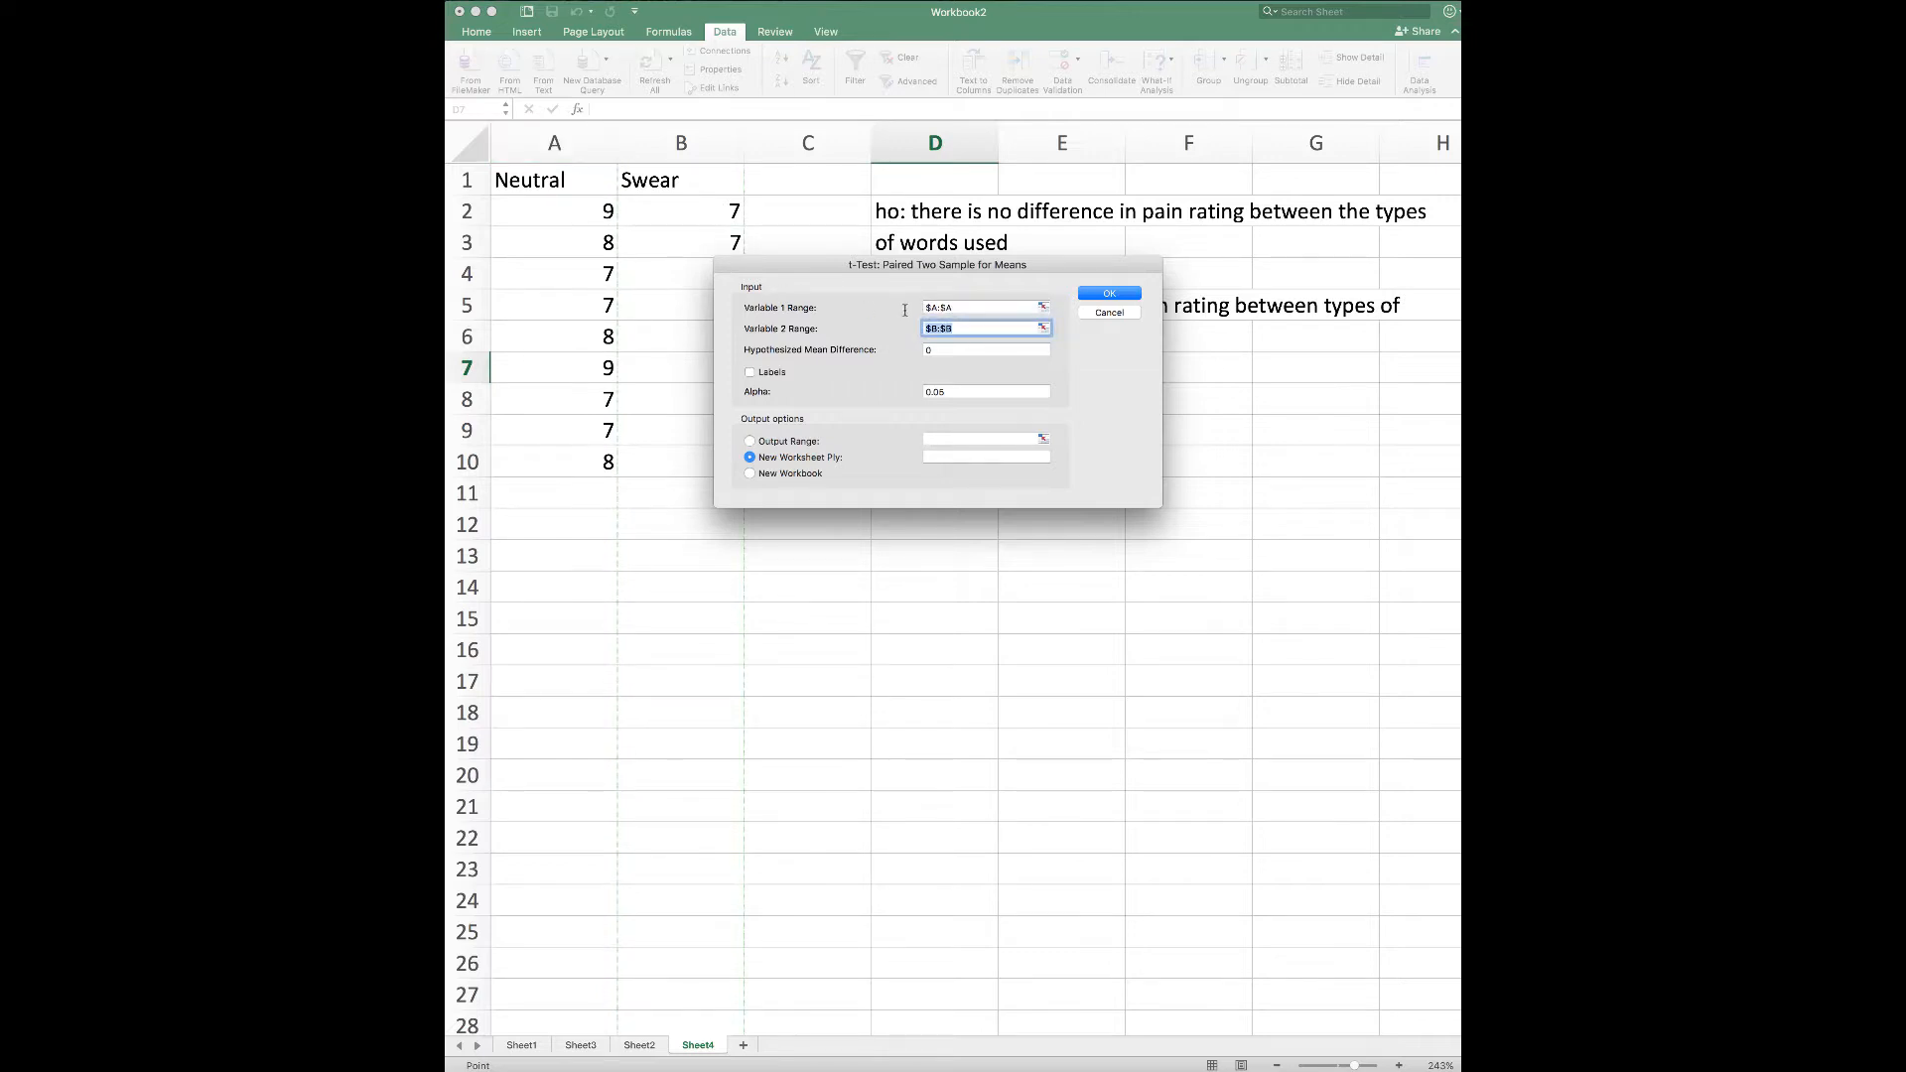
left_click(681, 144)
left_click(751, 371)
left_click(1110, 294)
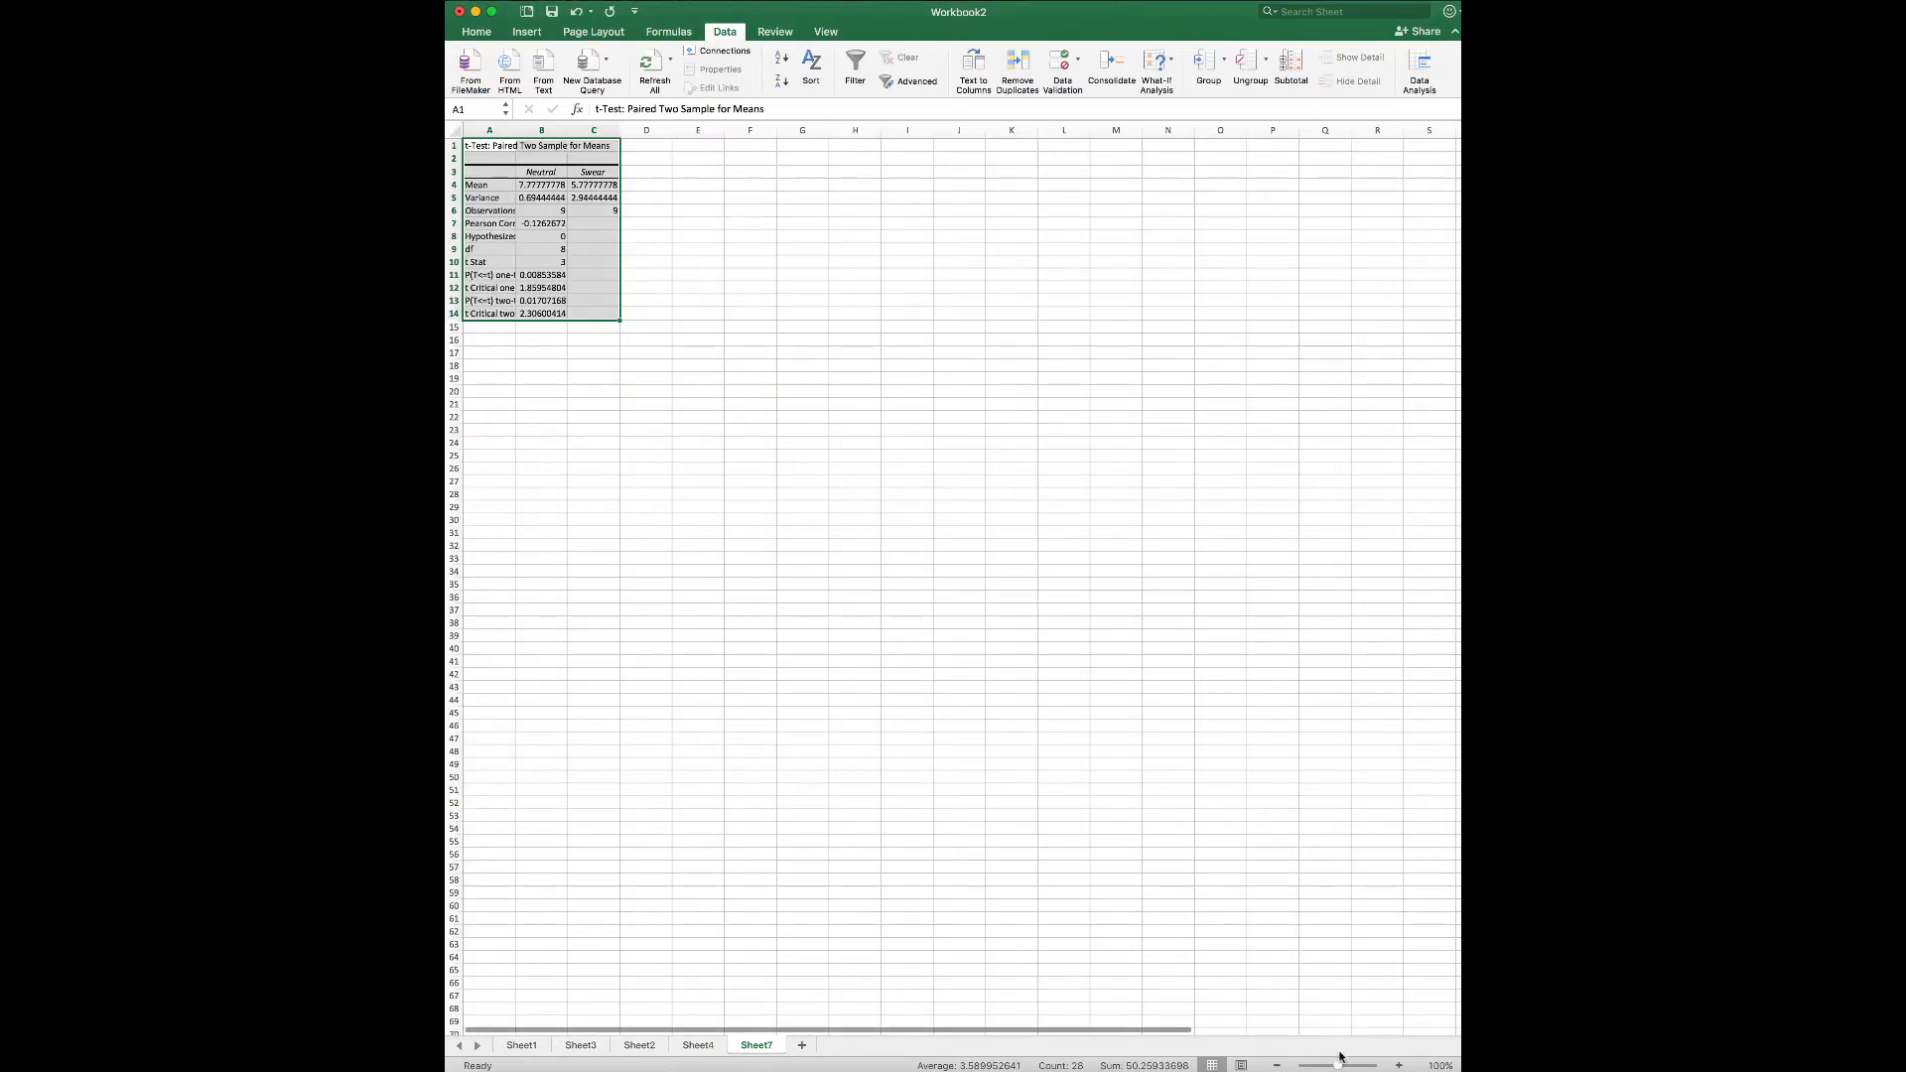
- Autofit column A of the t-test results so that the full row labels fit
left_click_drag(1338, 1066, 1385, 1068)
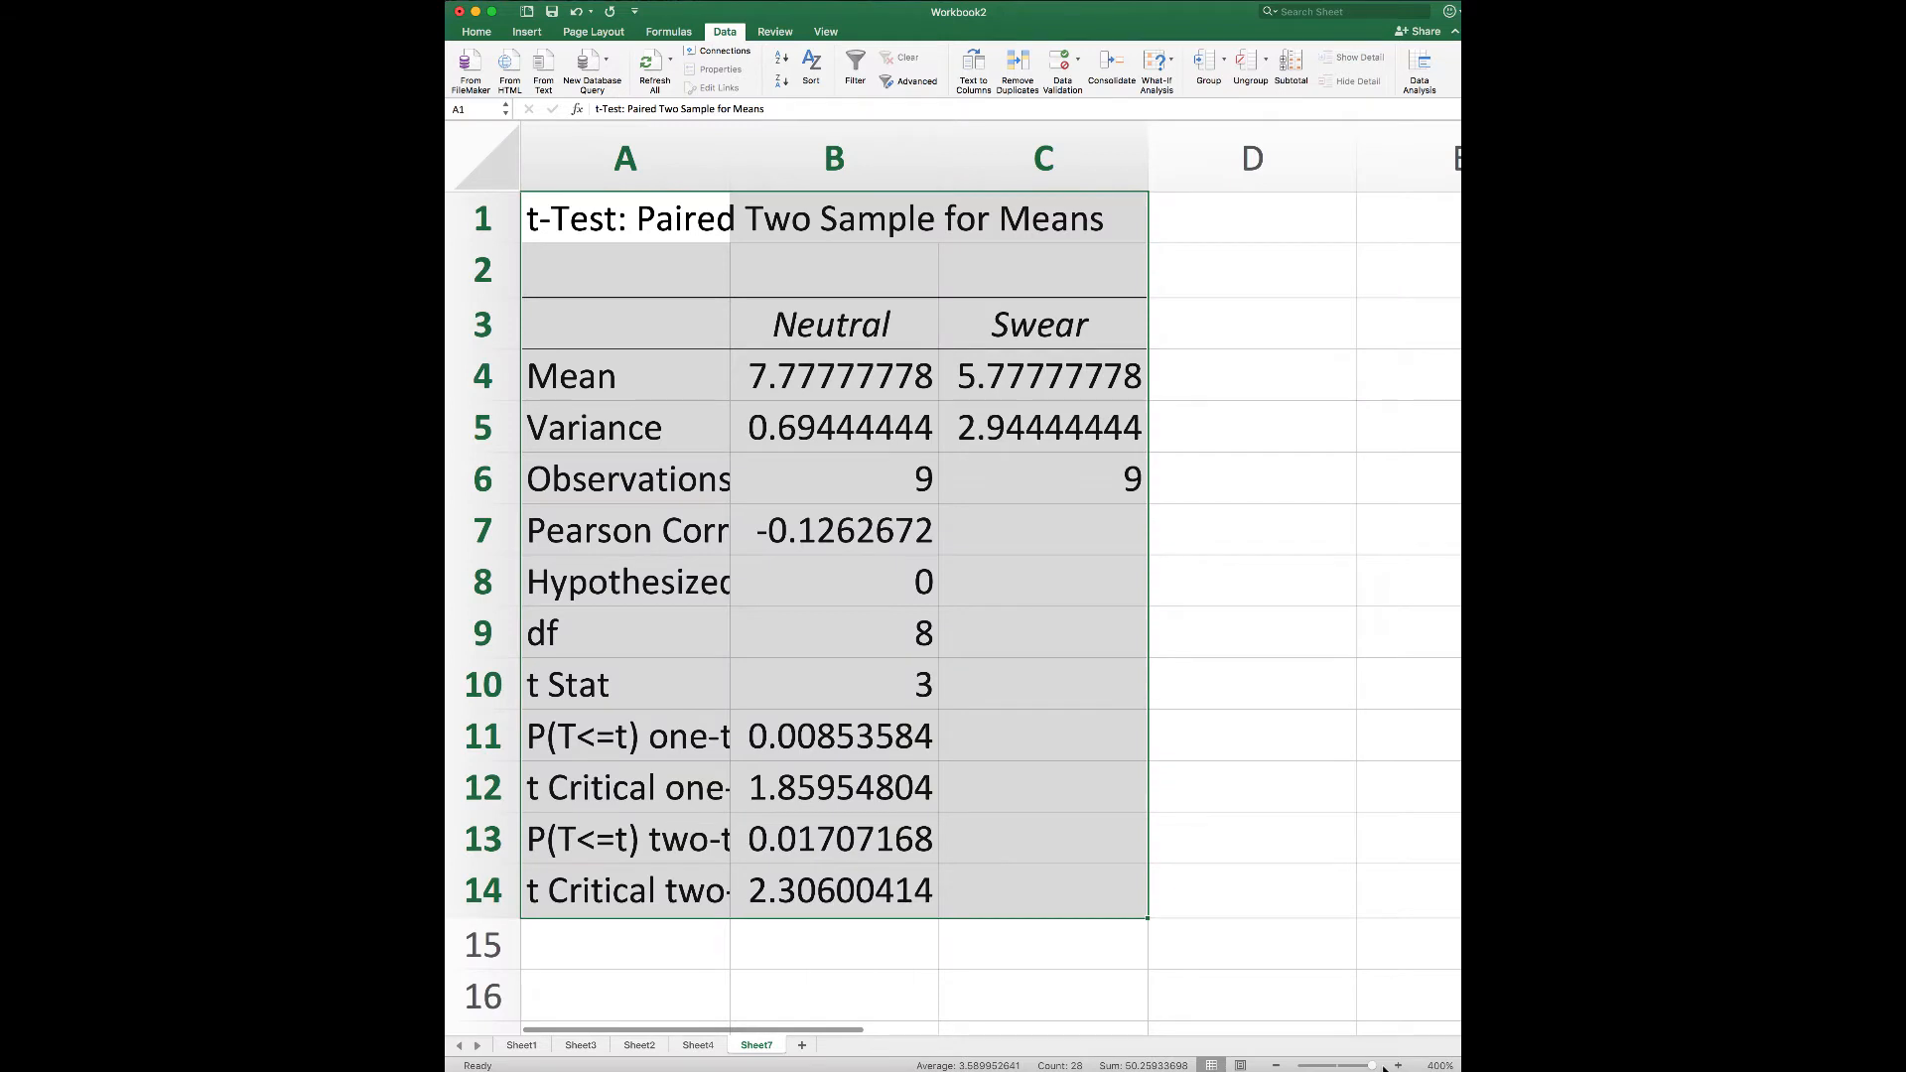
left_click(729, 206)
left_click(731, 176)
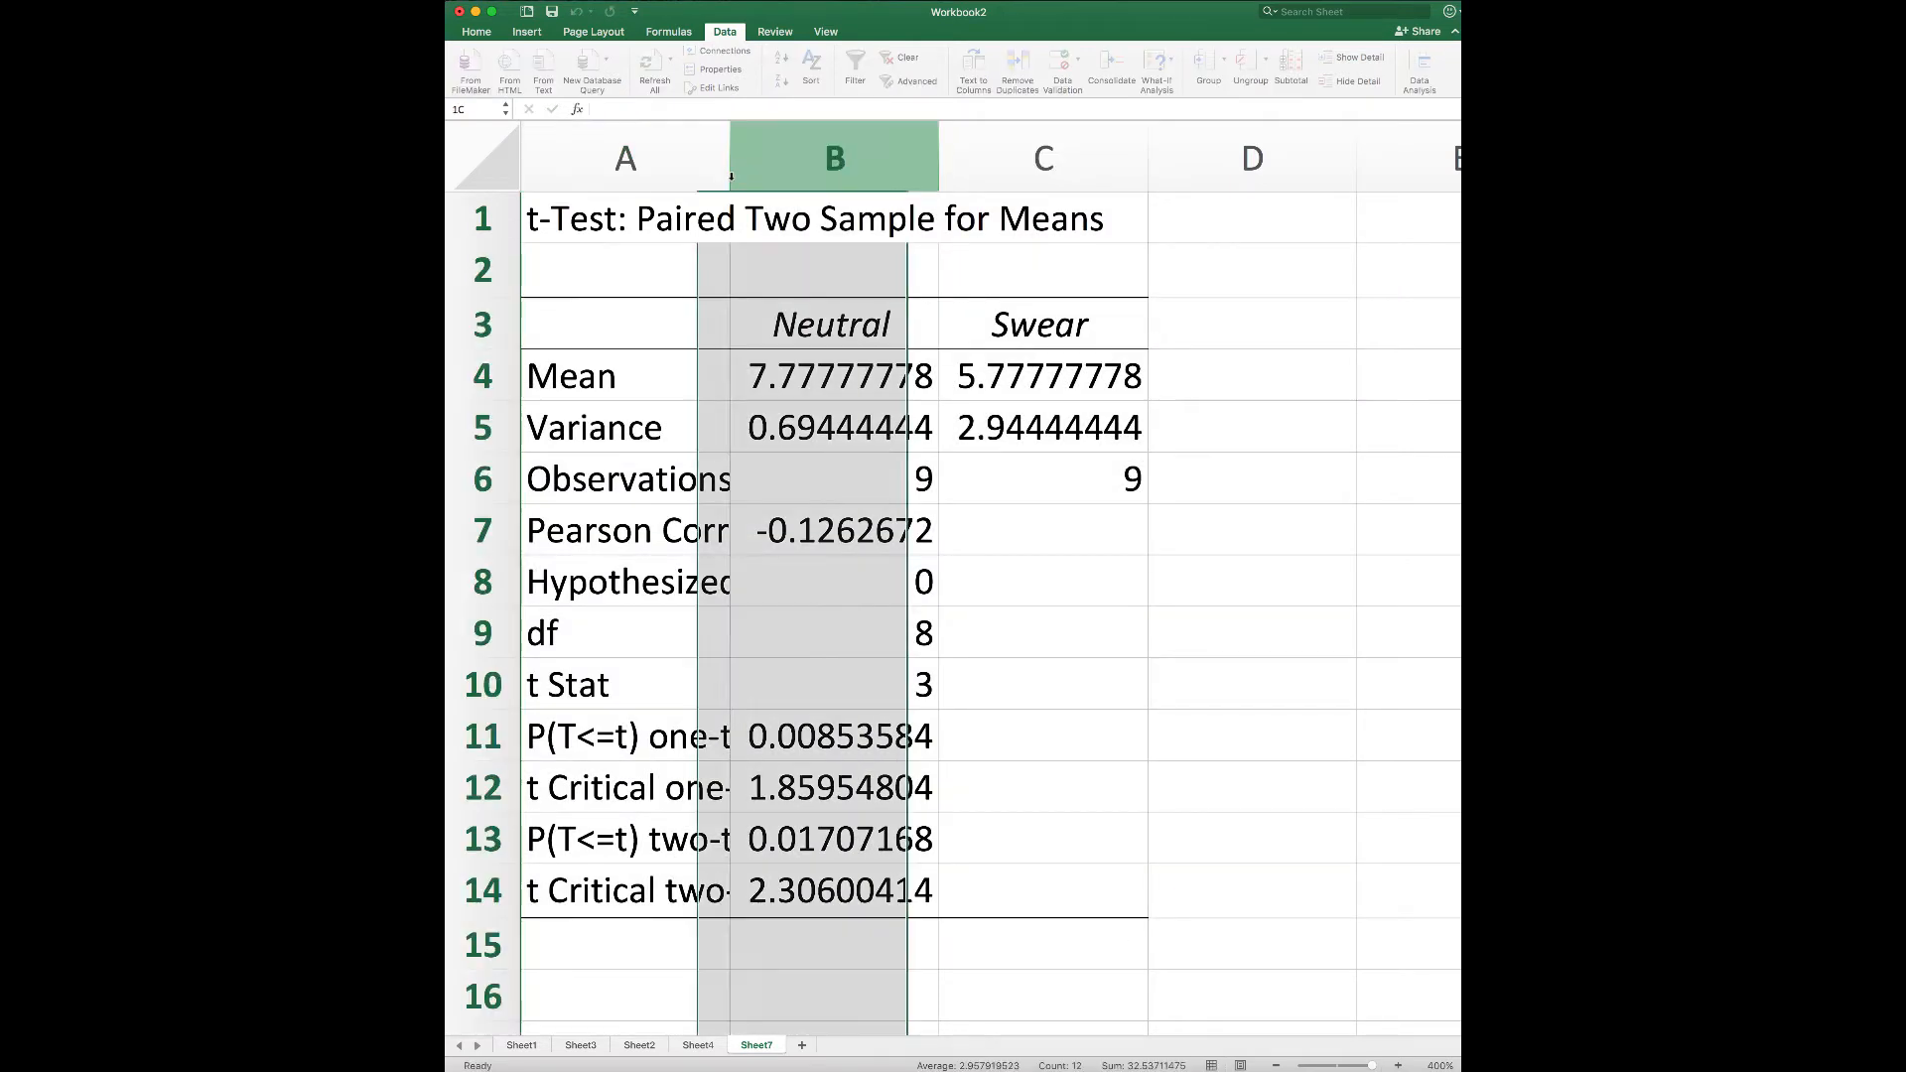
double_click(732, 176)
scroll(855, 376, "right", 3)
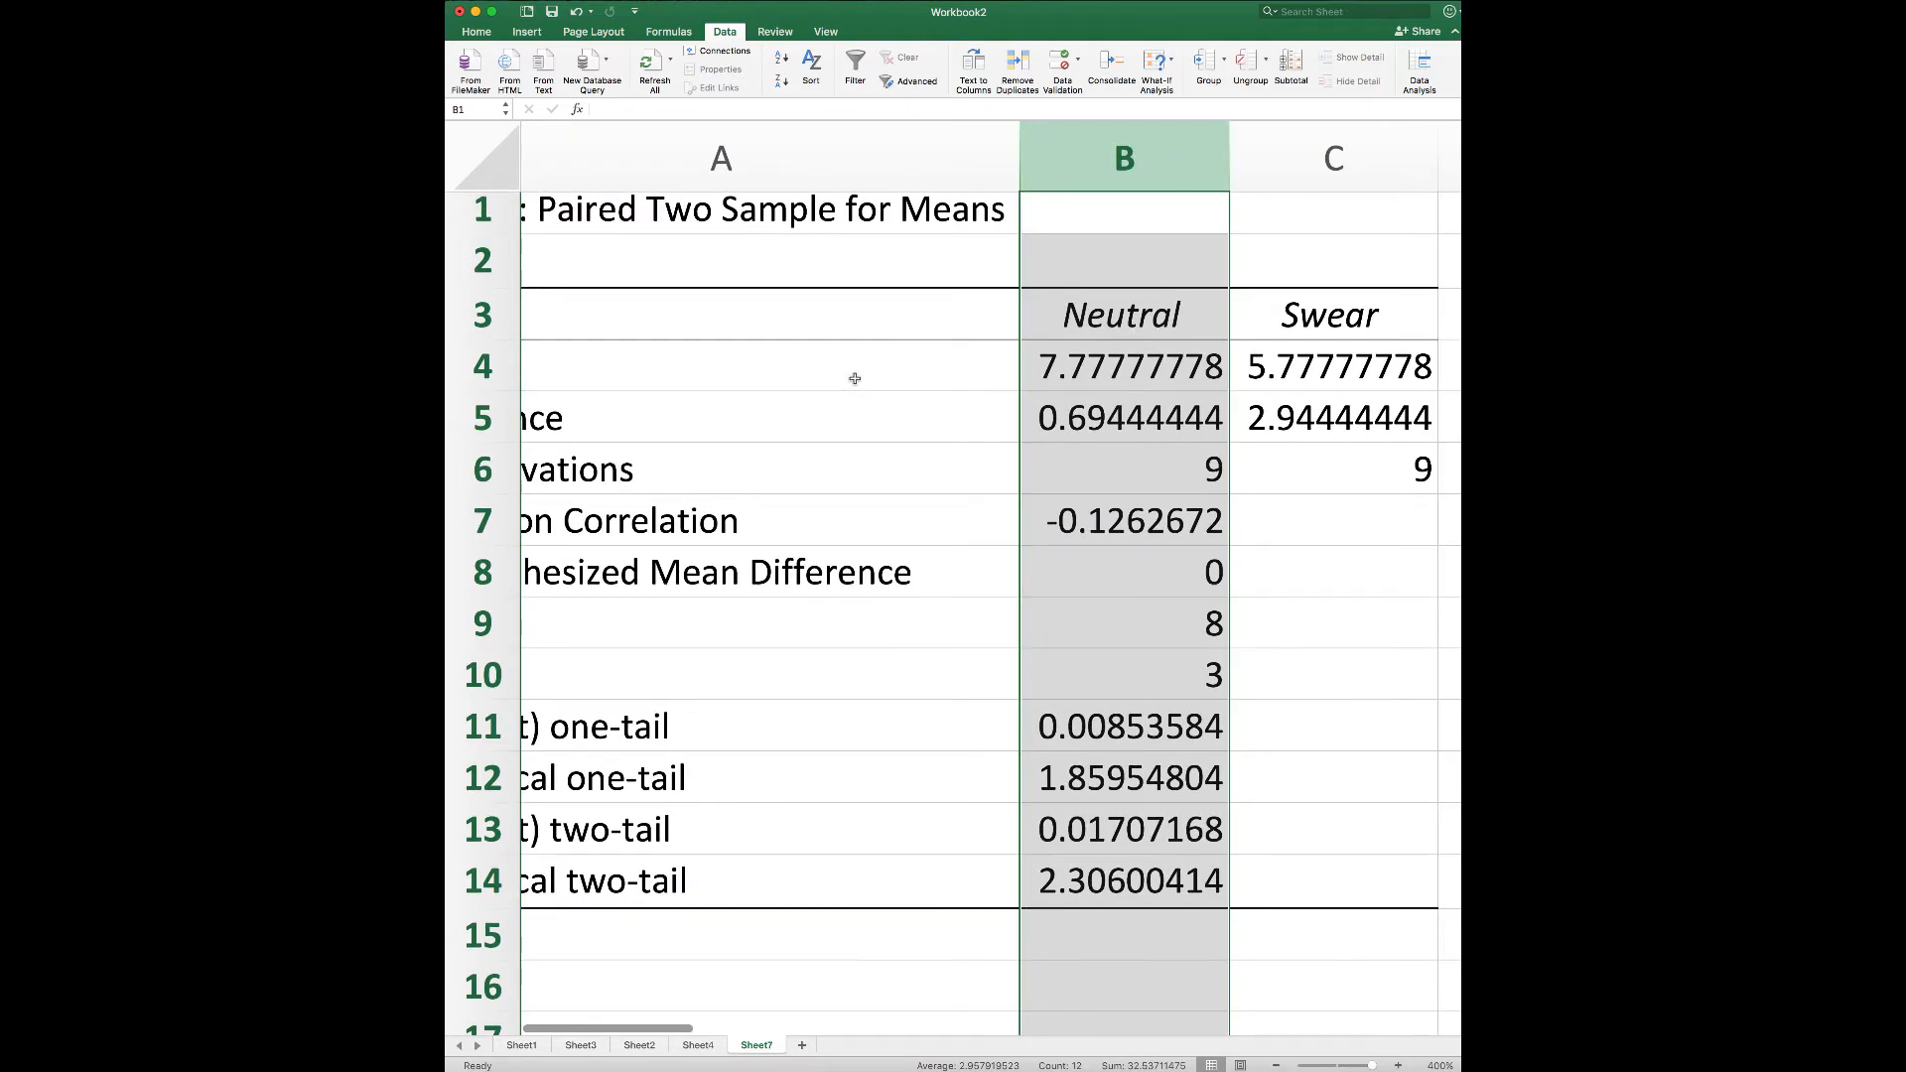
left_click(854, 379)
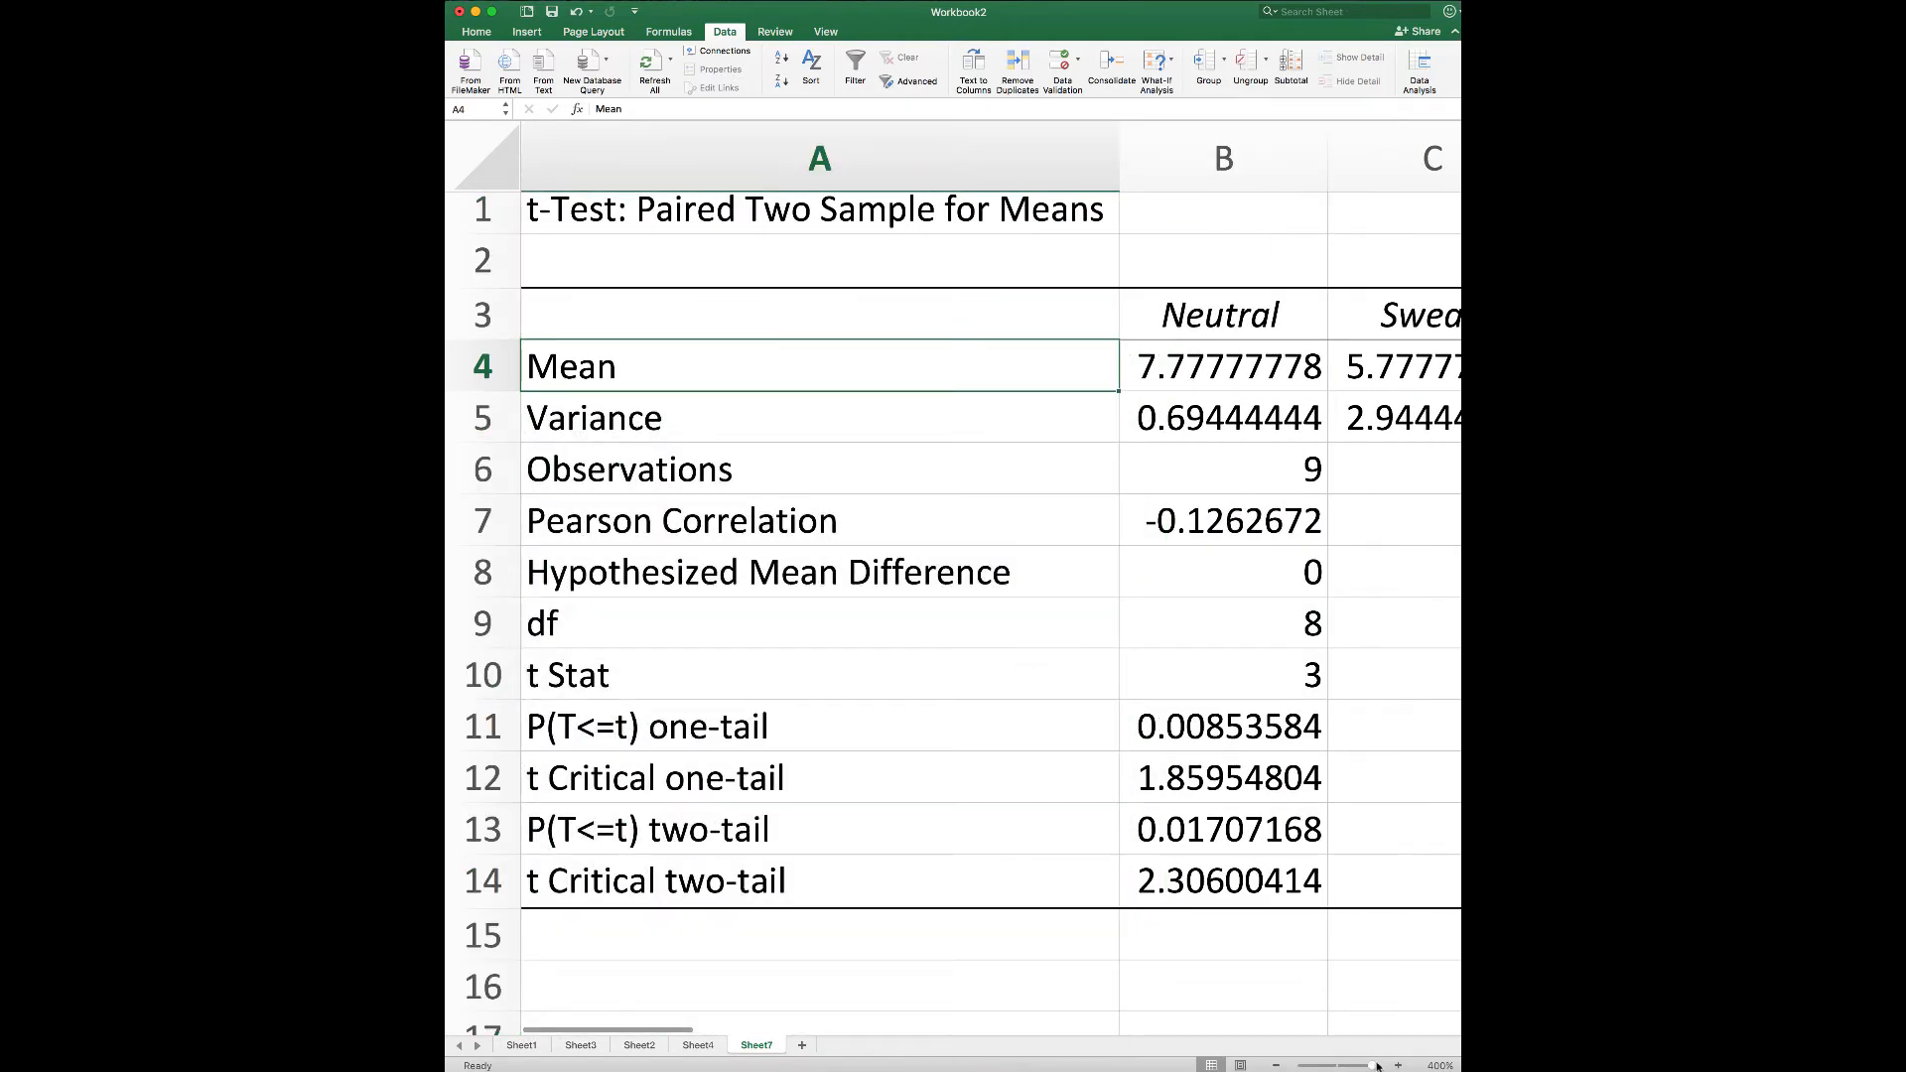
left_click_drag(1378, 1065, 1362, 1066)
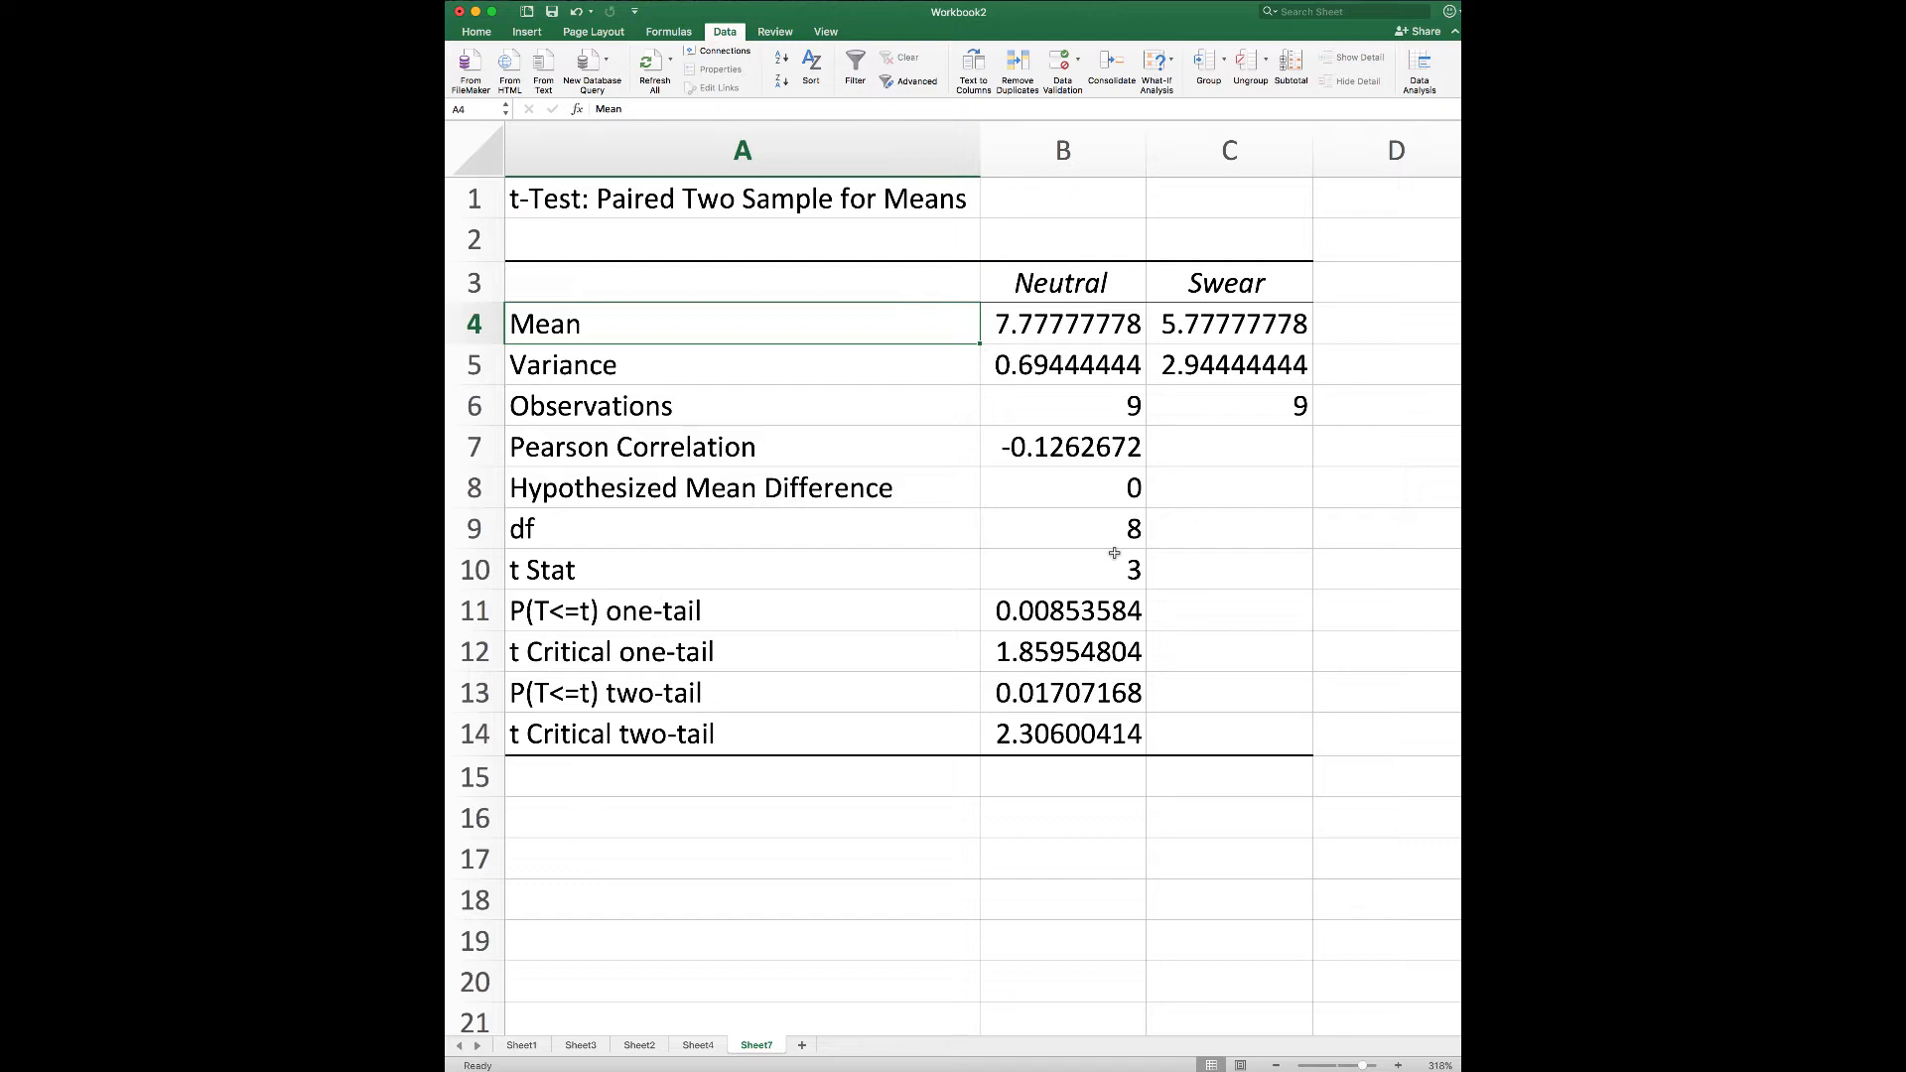
- Enter "The p value of 0.017 is less than 0.05 therefore the data supports the" in A16, below the results table
left_click(1072, 689)
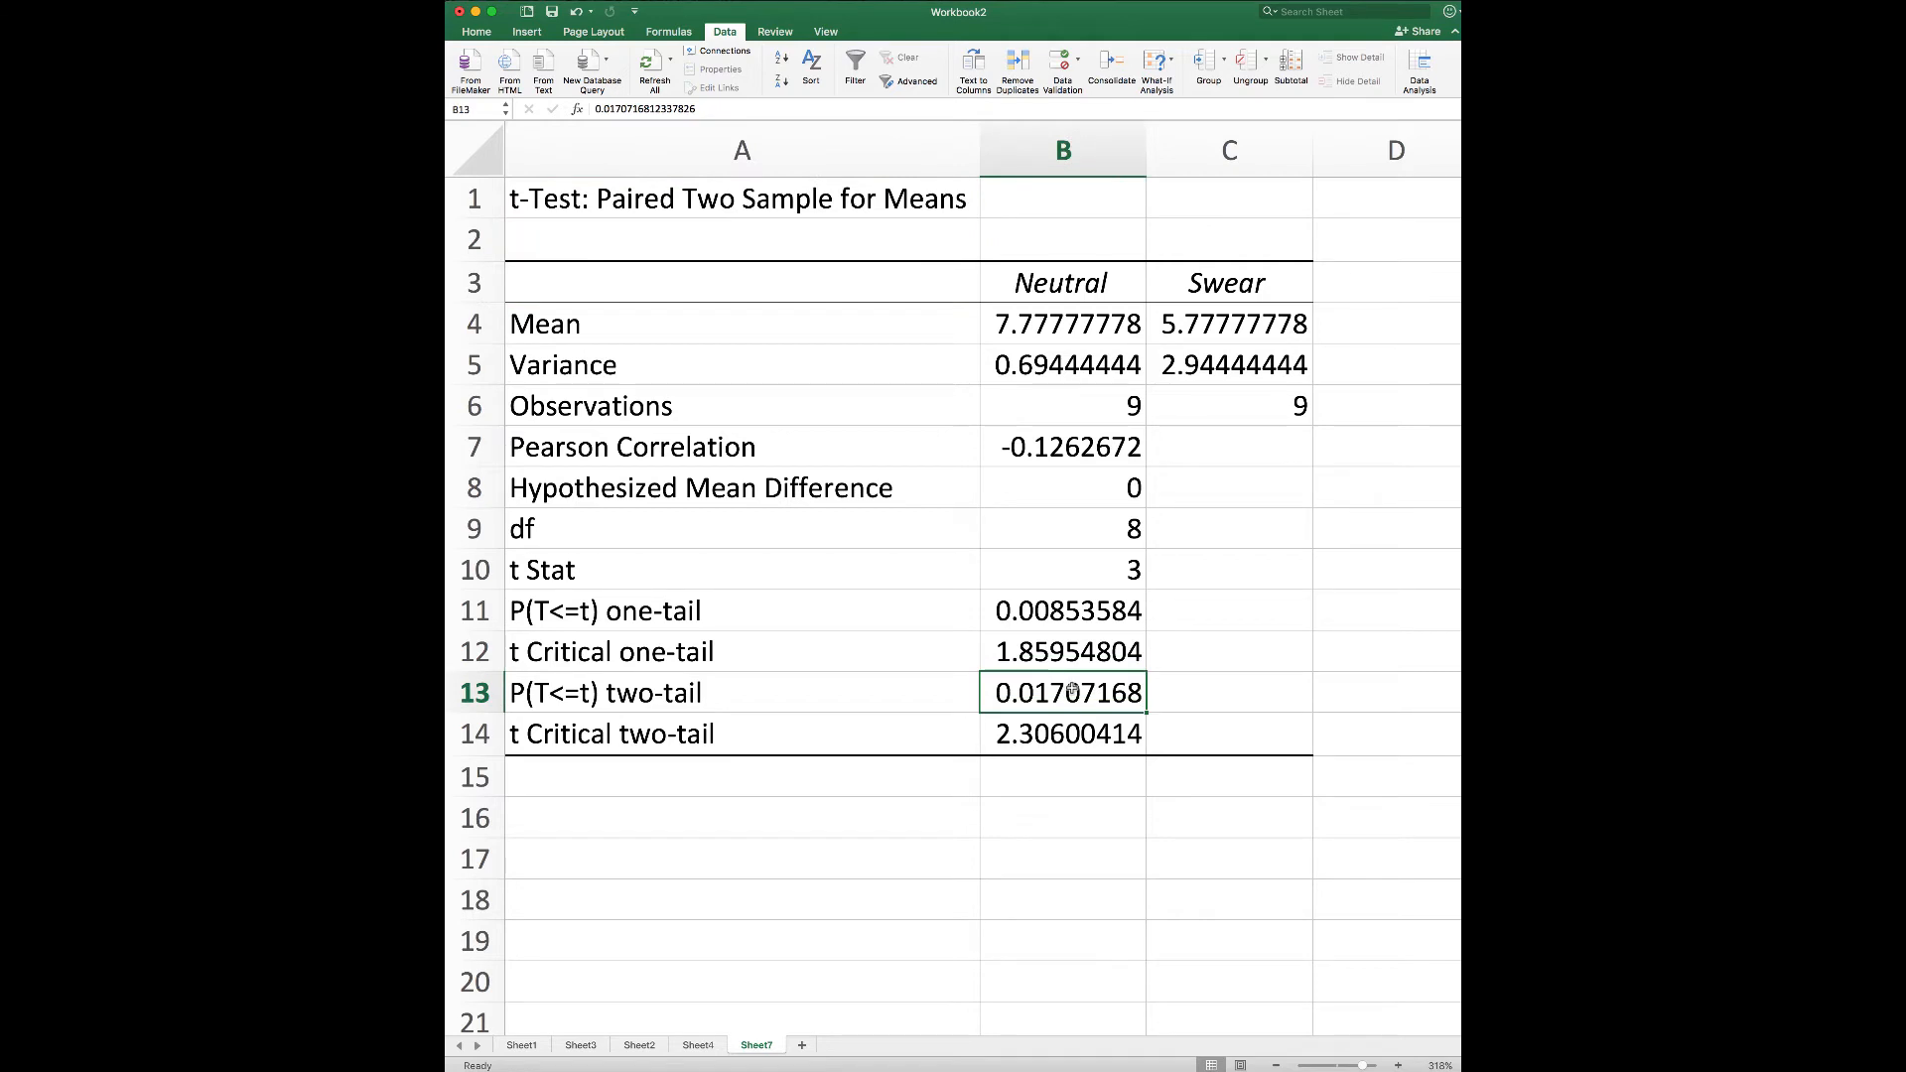
left_click(708, 824)
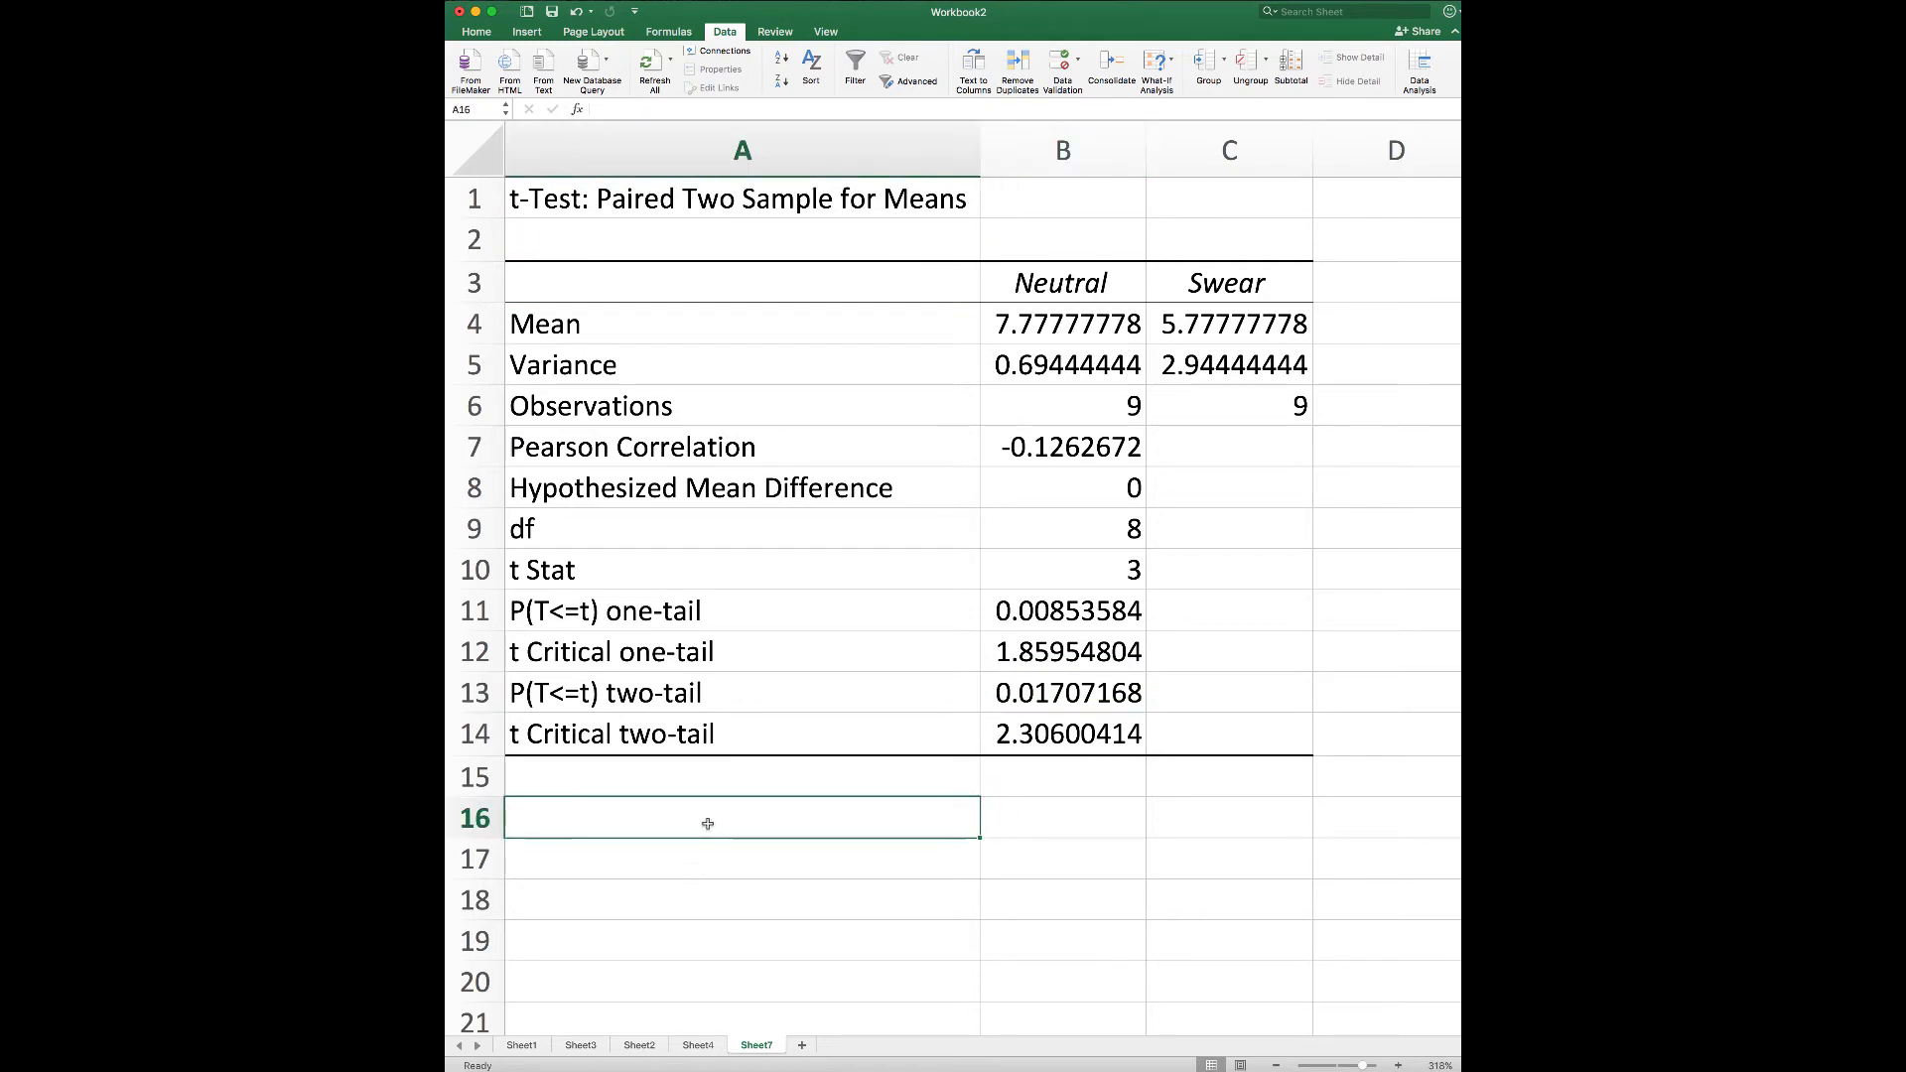
type("The p value")
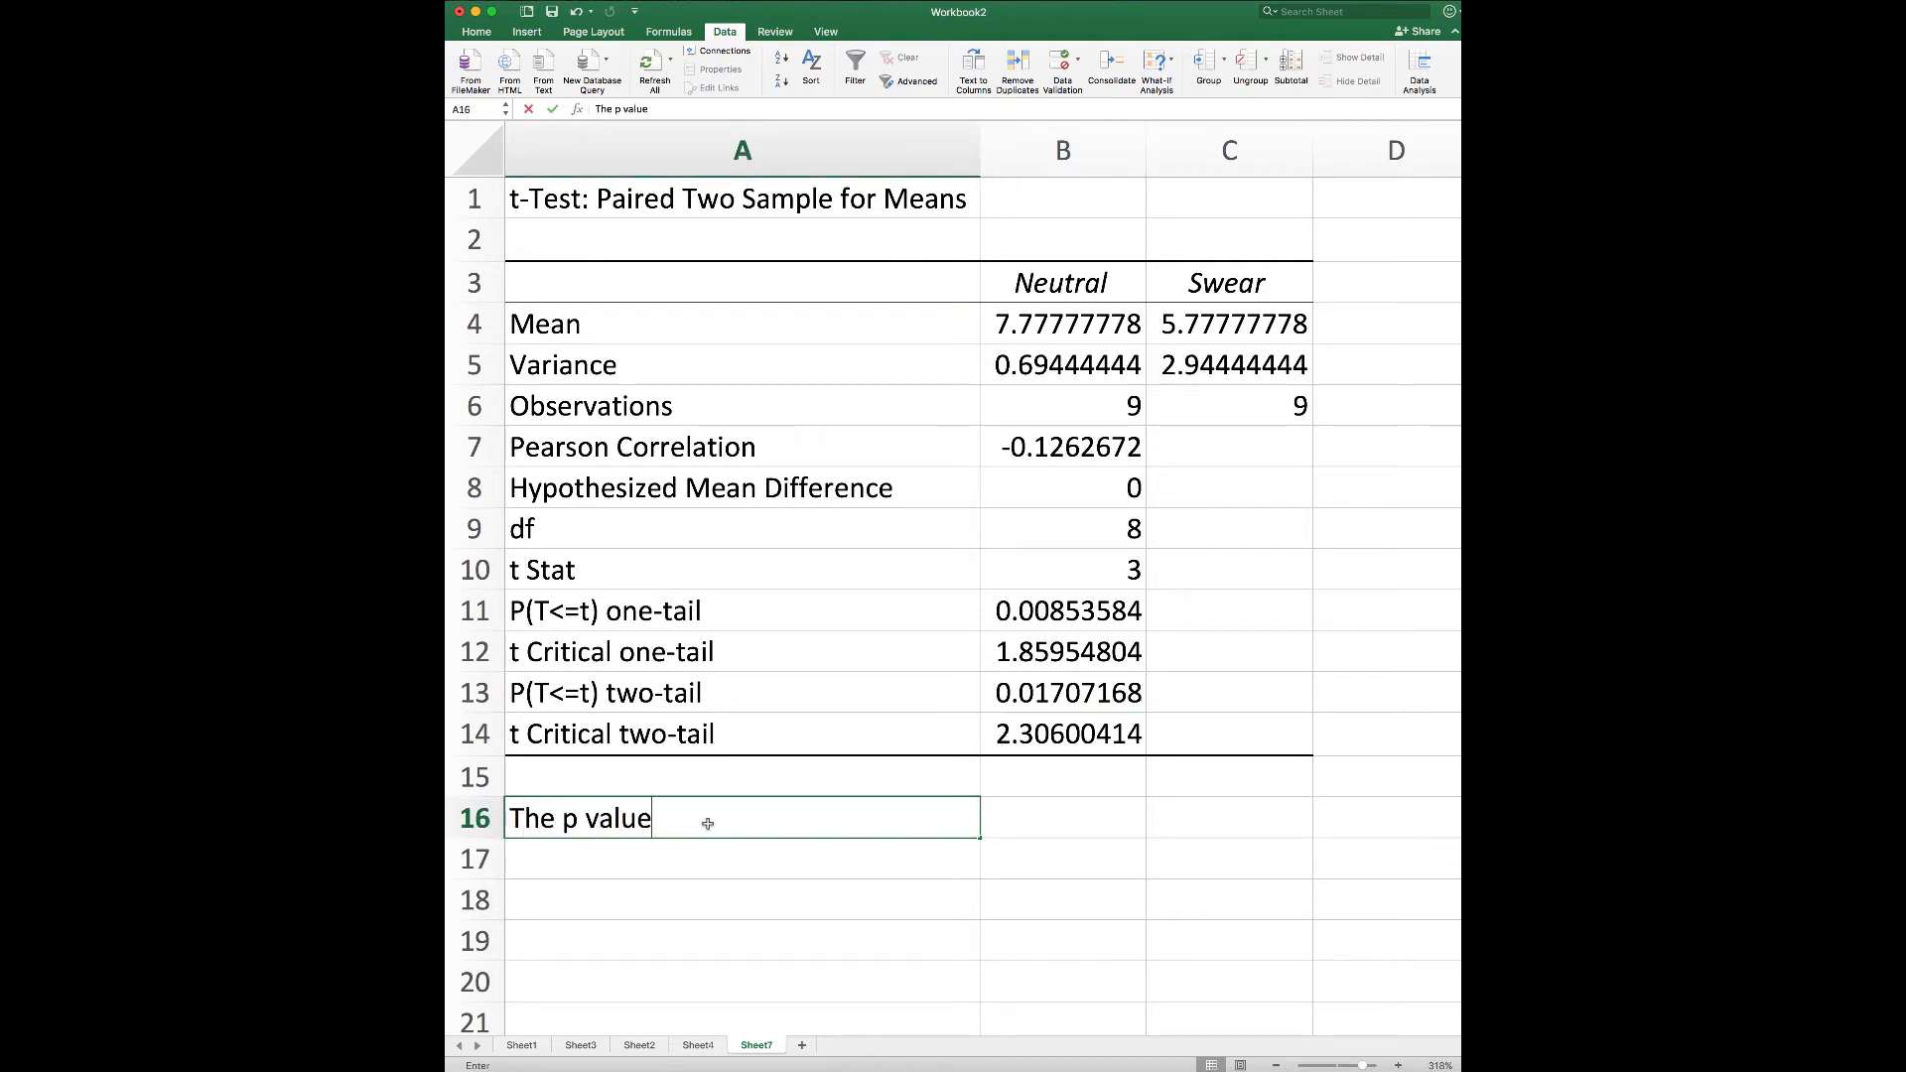
type(" of 0.01")
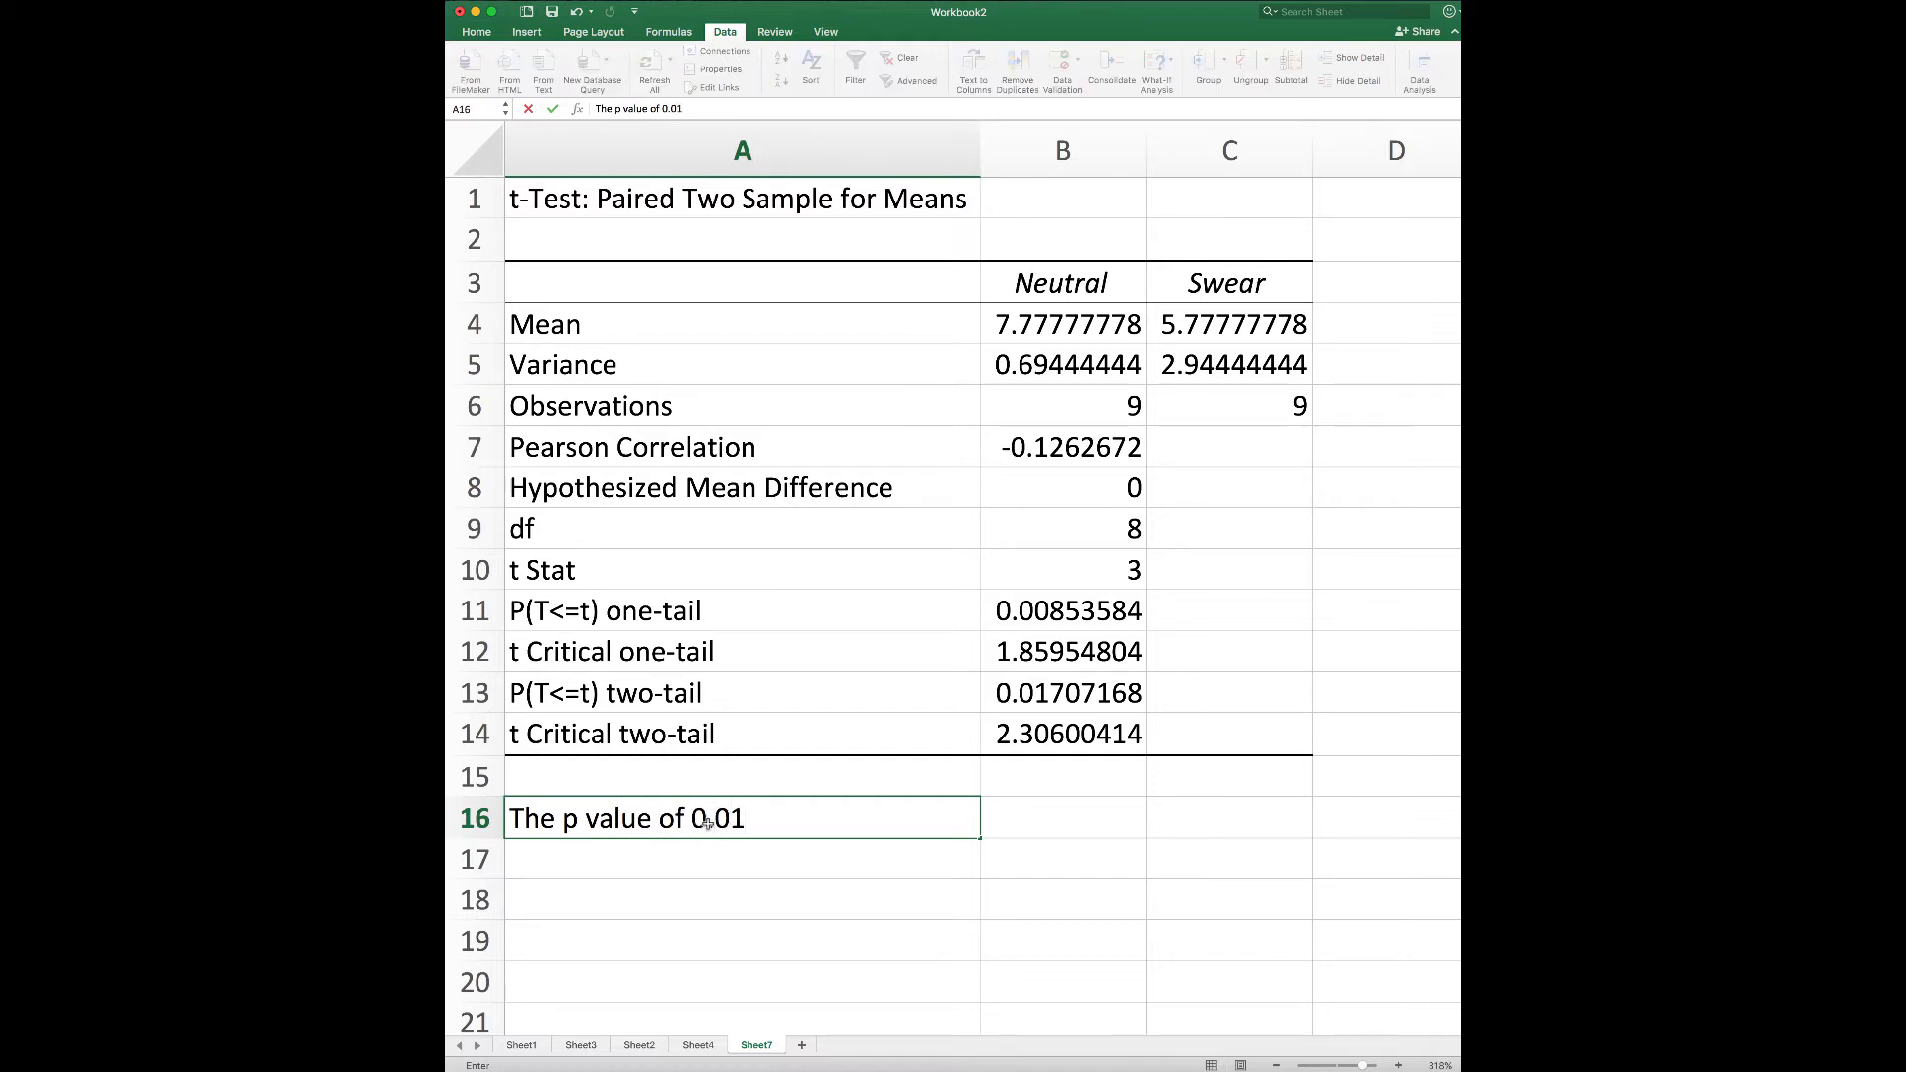
type("7 is less than")
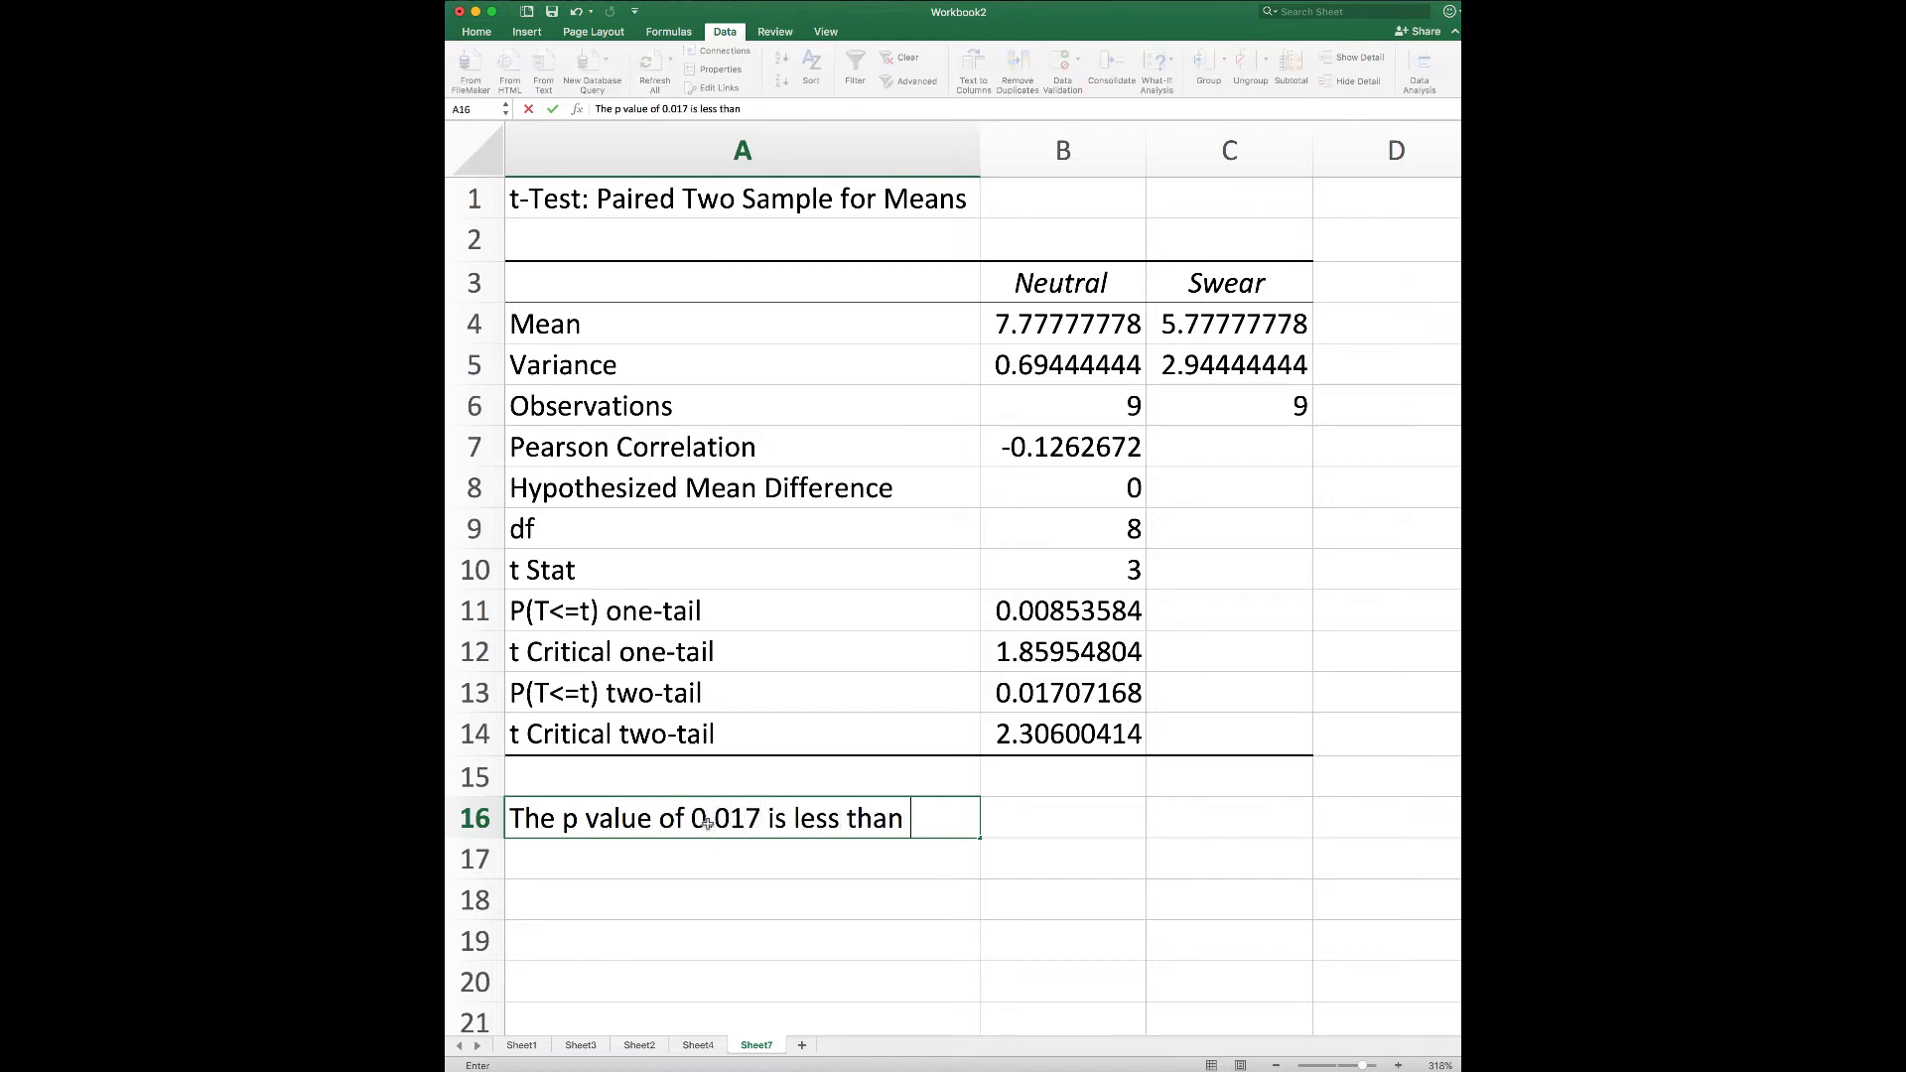
type(" 0.05 therefore the data sup")
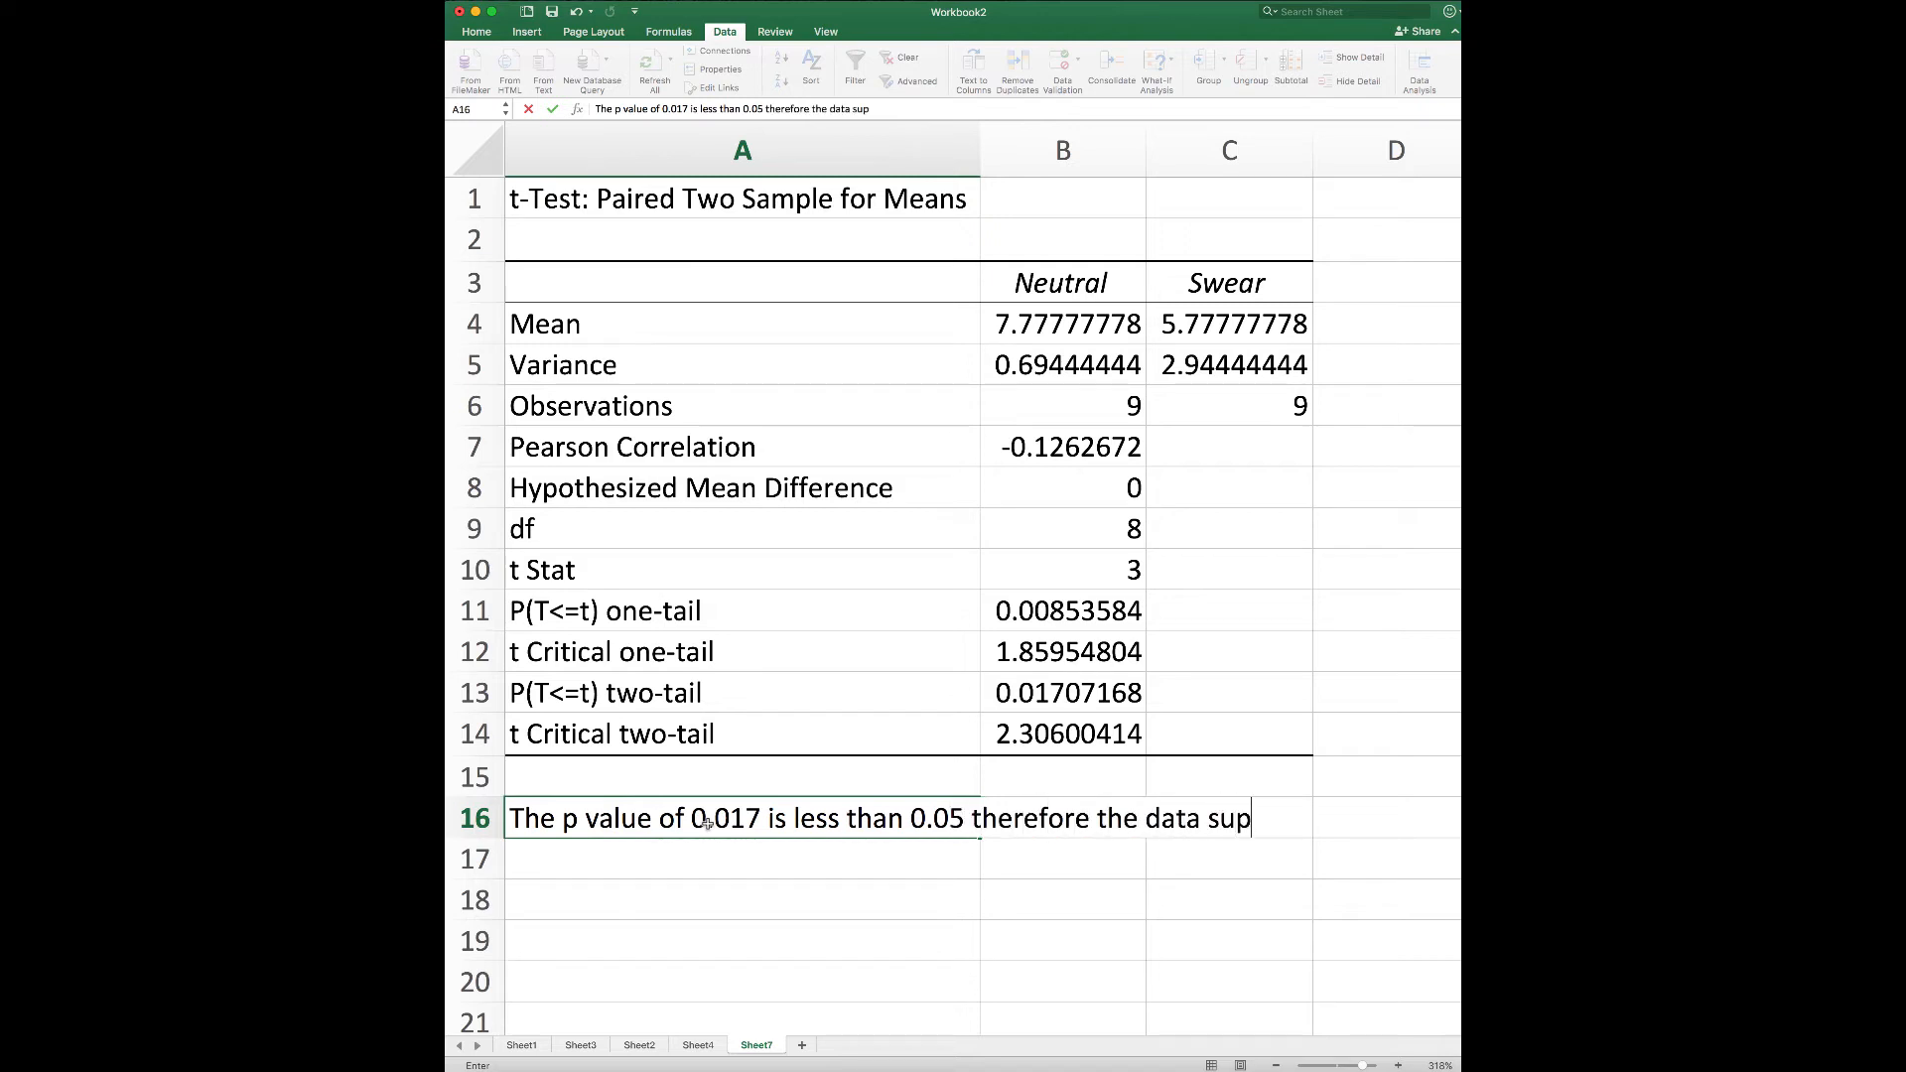
type("ports the")
key("Return")
- Continue the conclusion with "alternative hypotehsis, there is a differnece in pain rating based on the" in A17 and "types of words used." in A18
type("a")
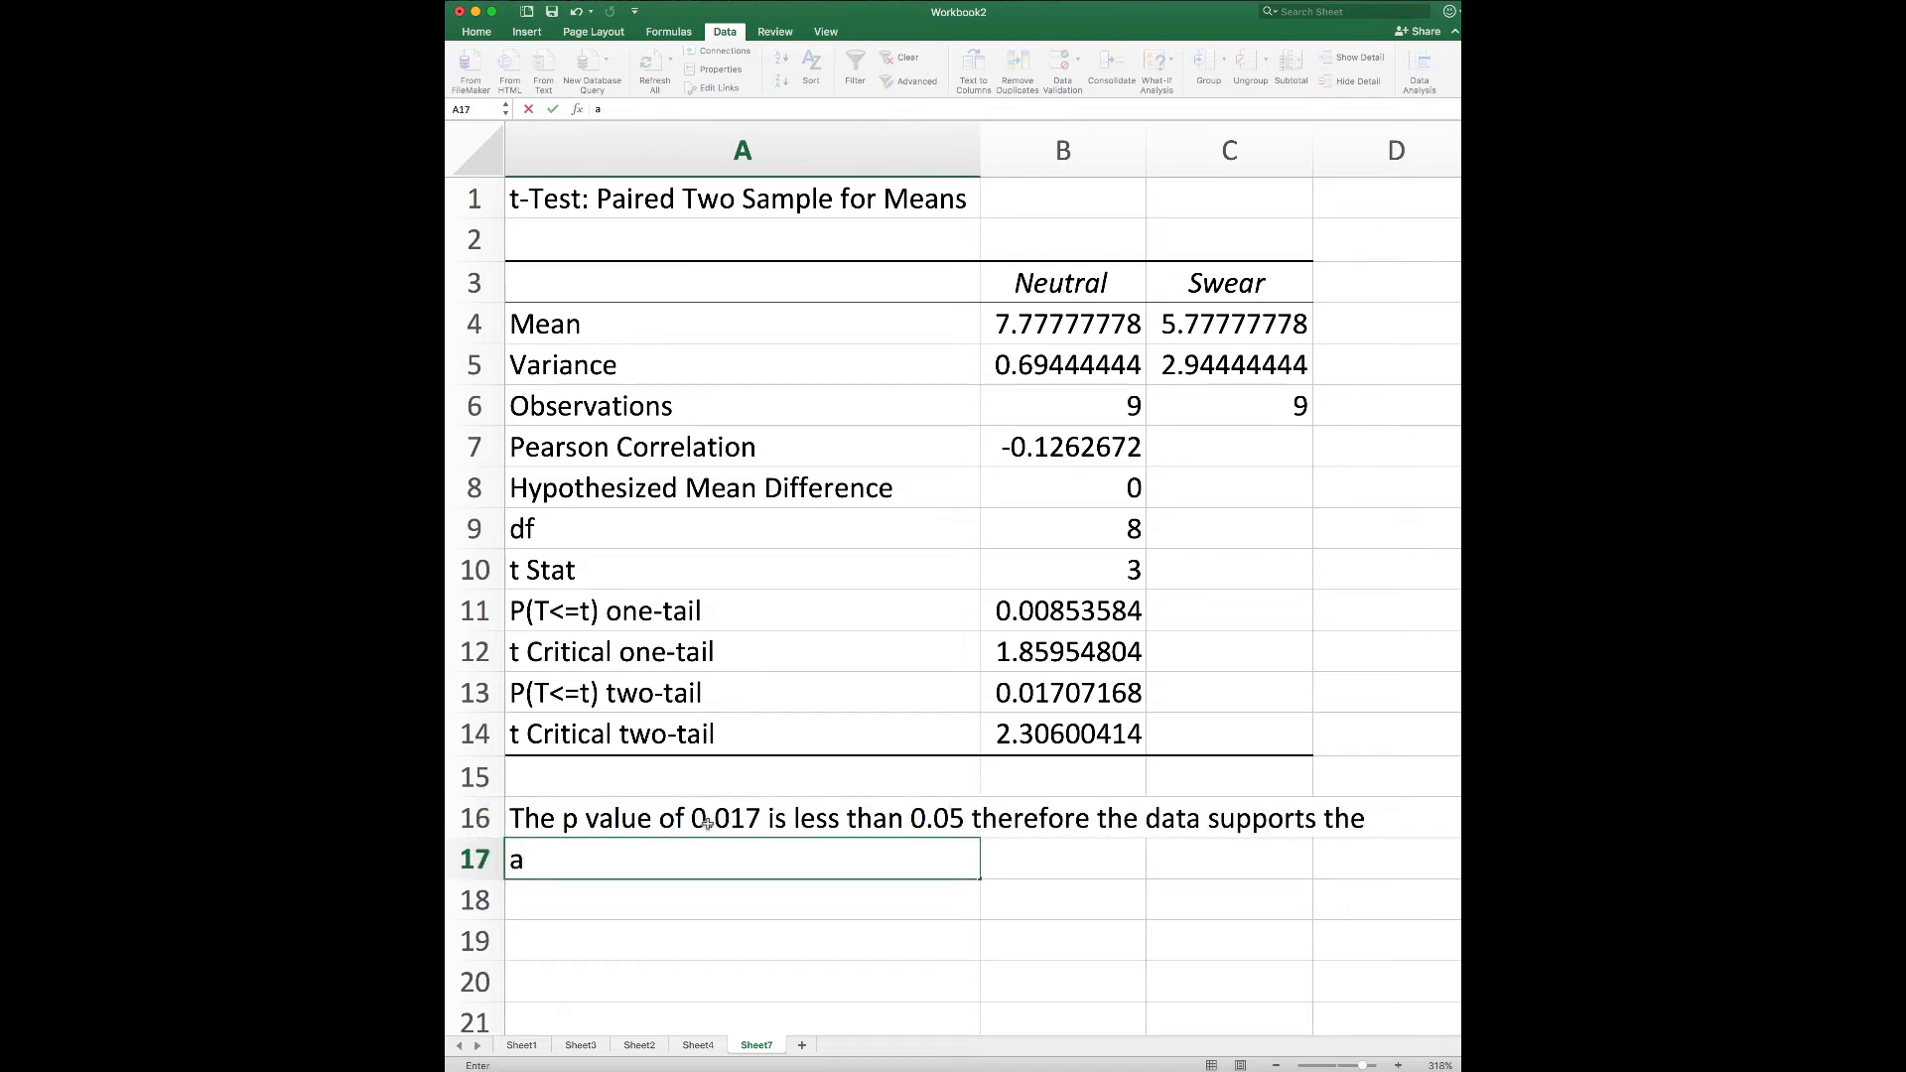
type("lternative hypotehsis")
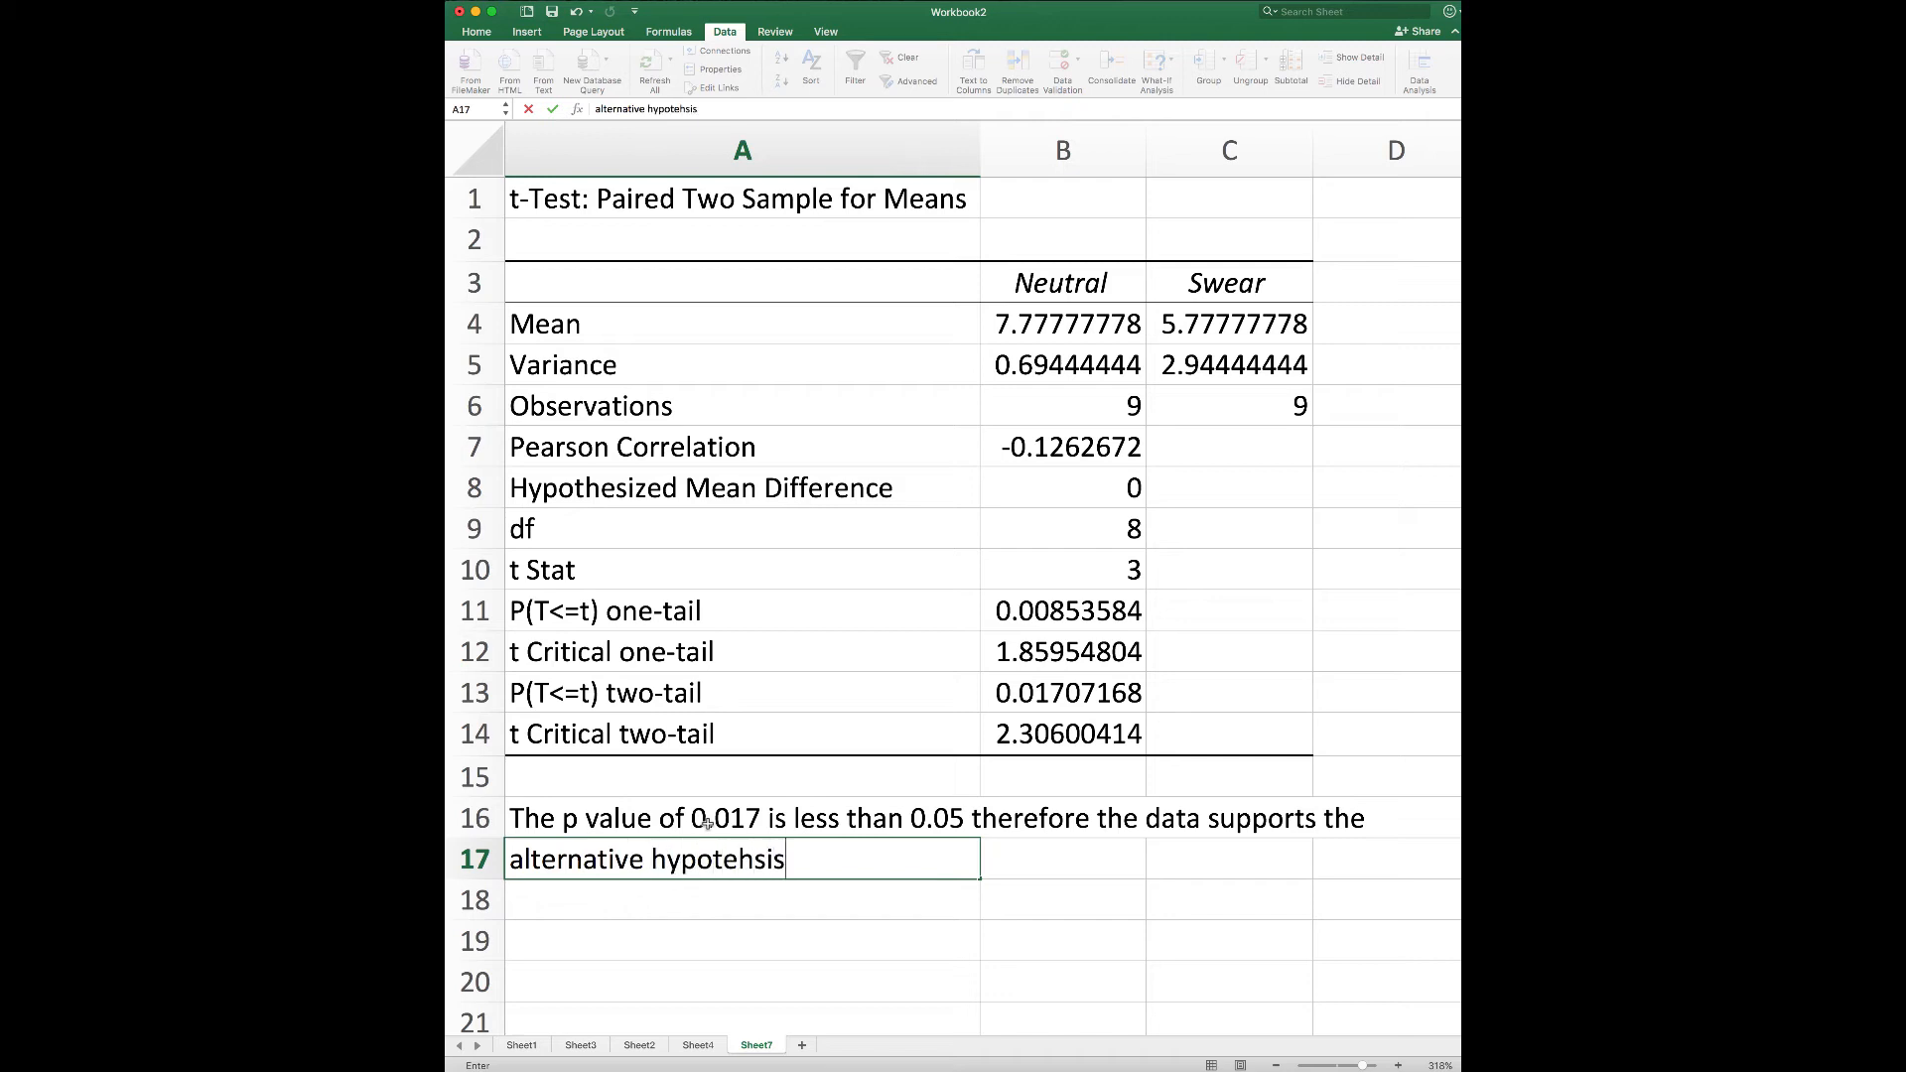
type(", there is a dfife")
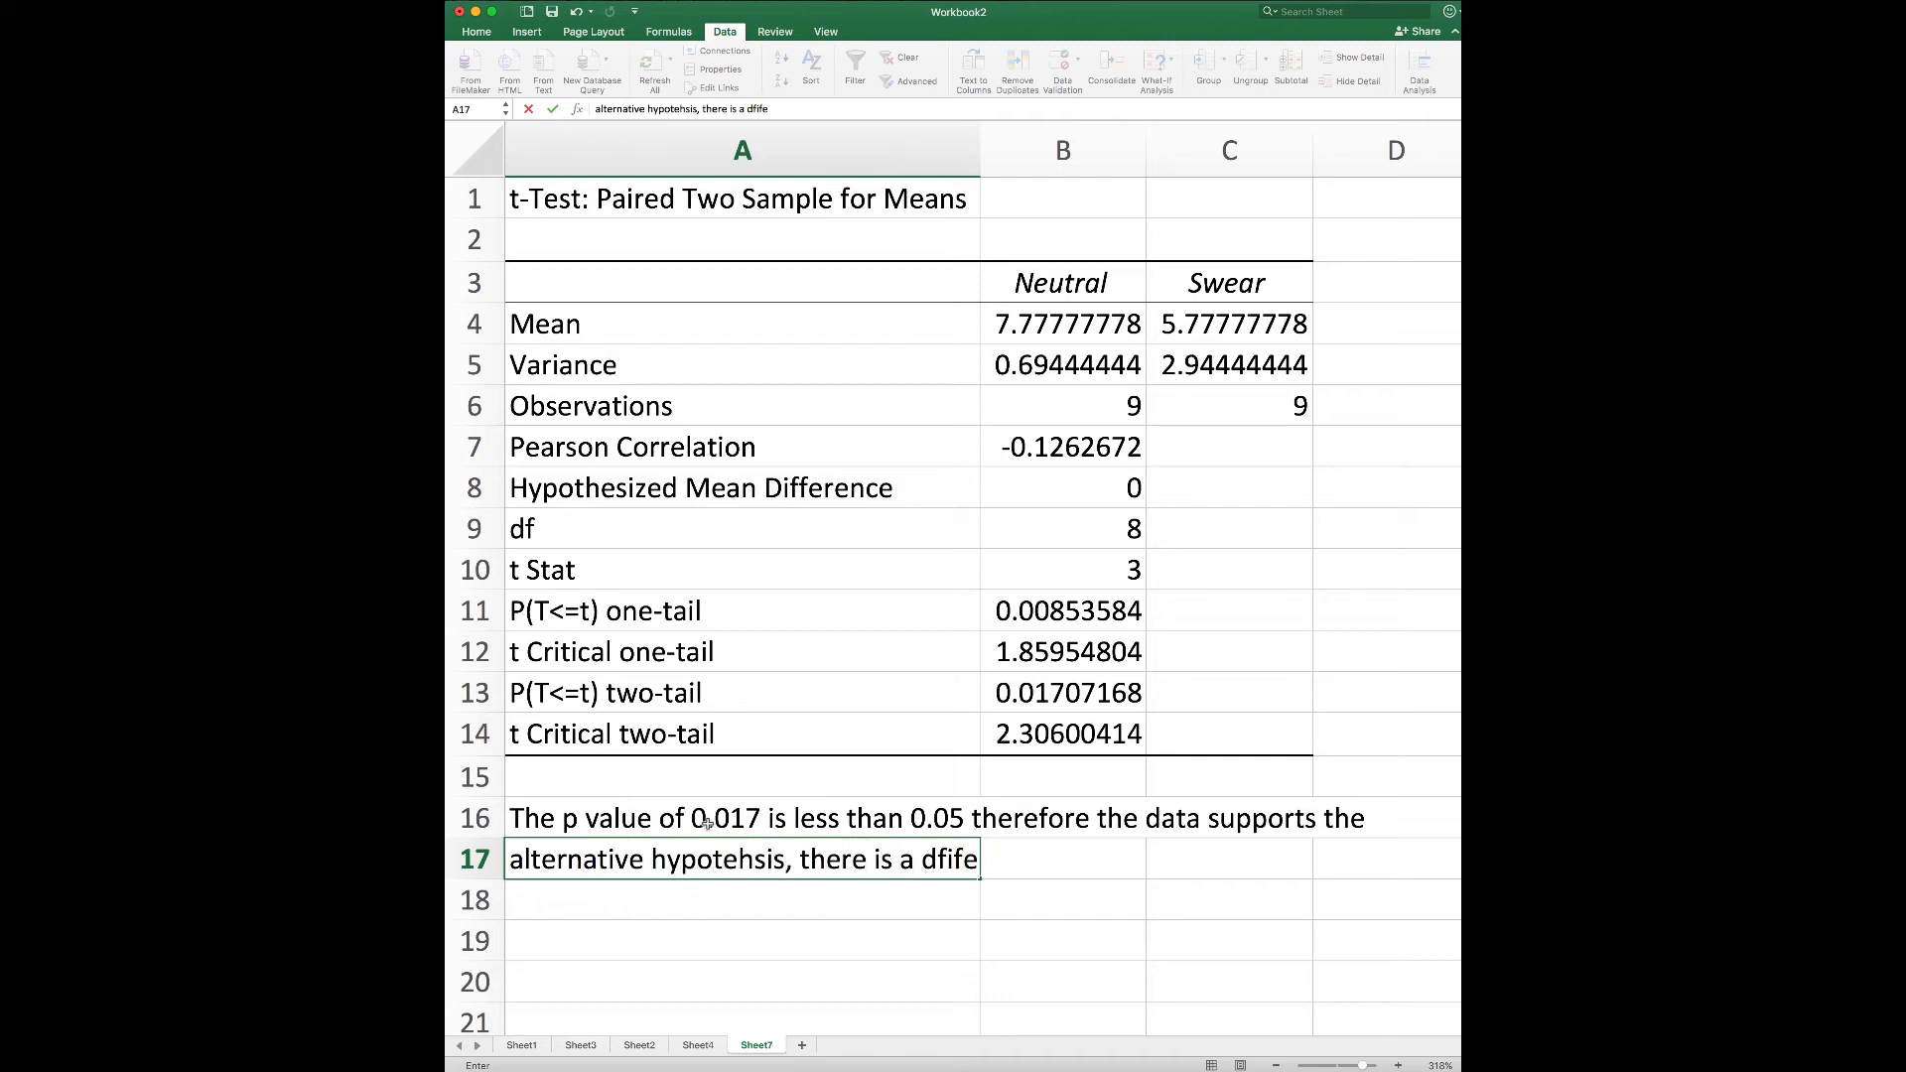
key("BackSpace")
key("BackSpace")
key("BackSpace")
key("BackSpace")
type("iffernec ei")
key("BackSpace")
key("BackSpace")
key("BackSpace")
type("e in pai")
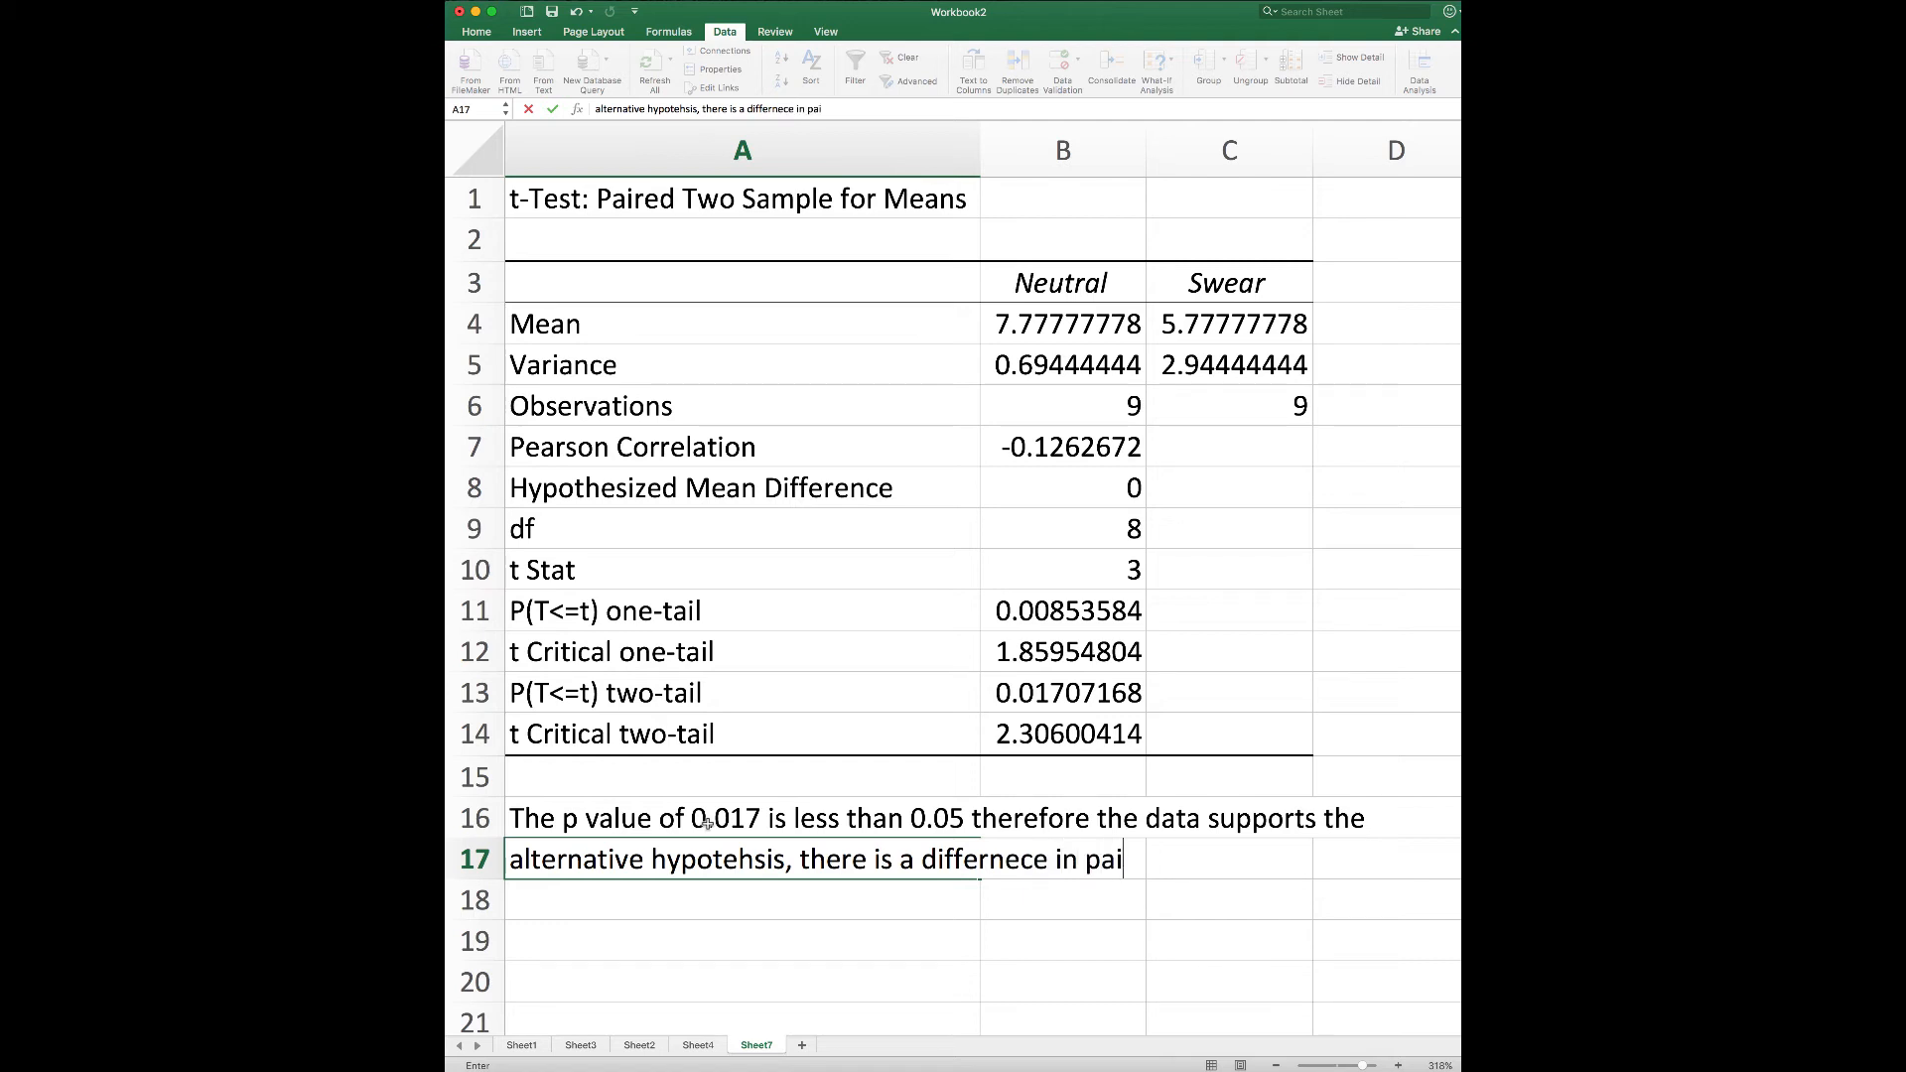
type("n rating based on the")
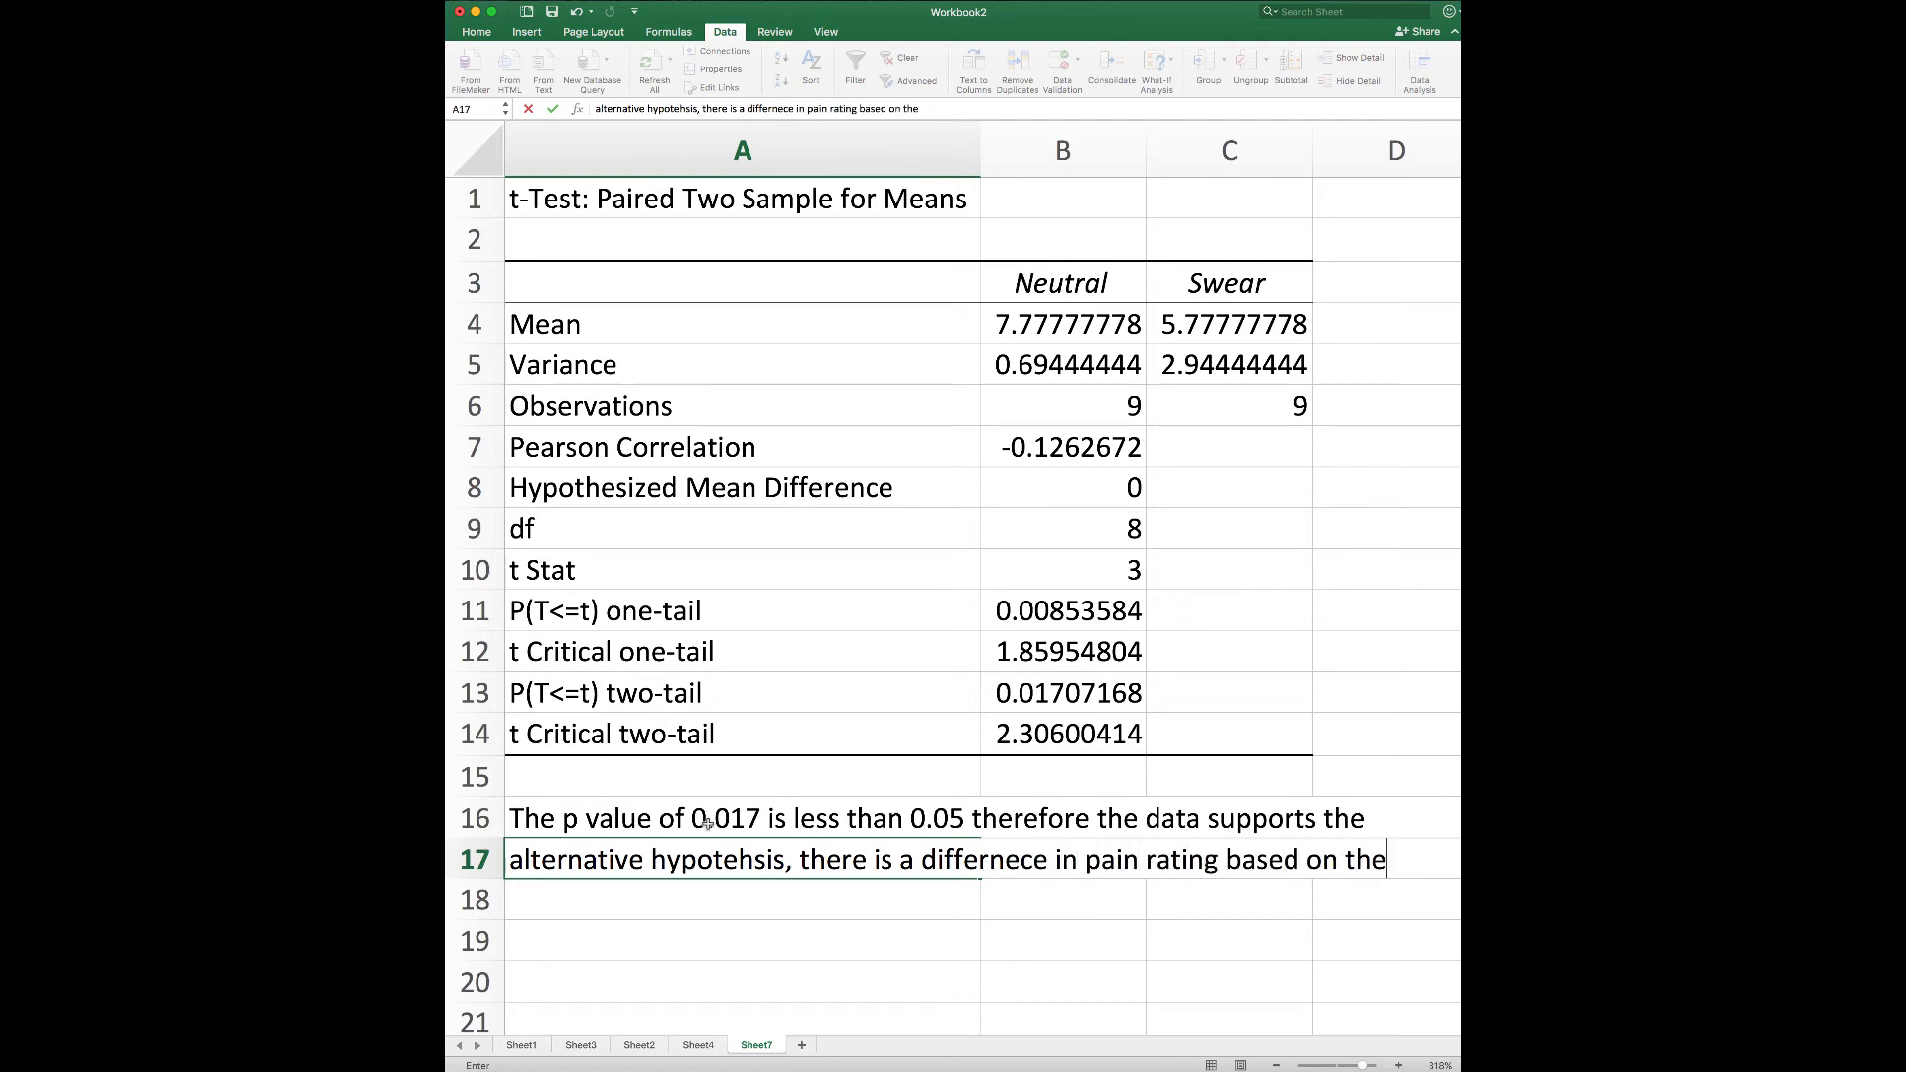
key("Return")
type("types of w")
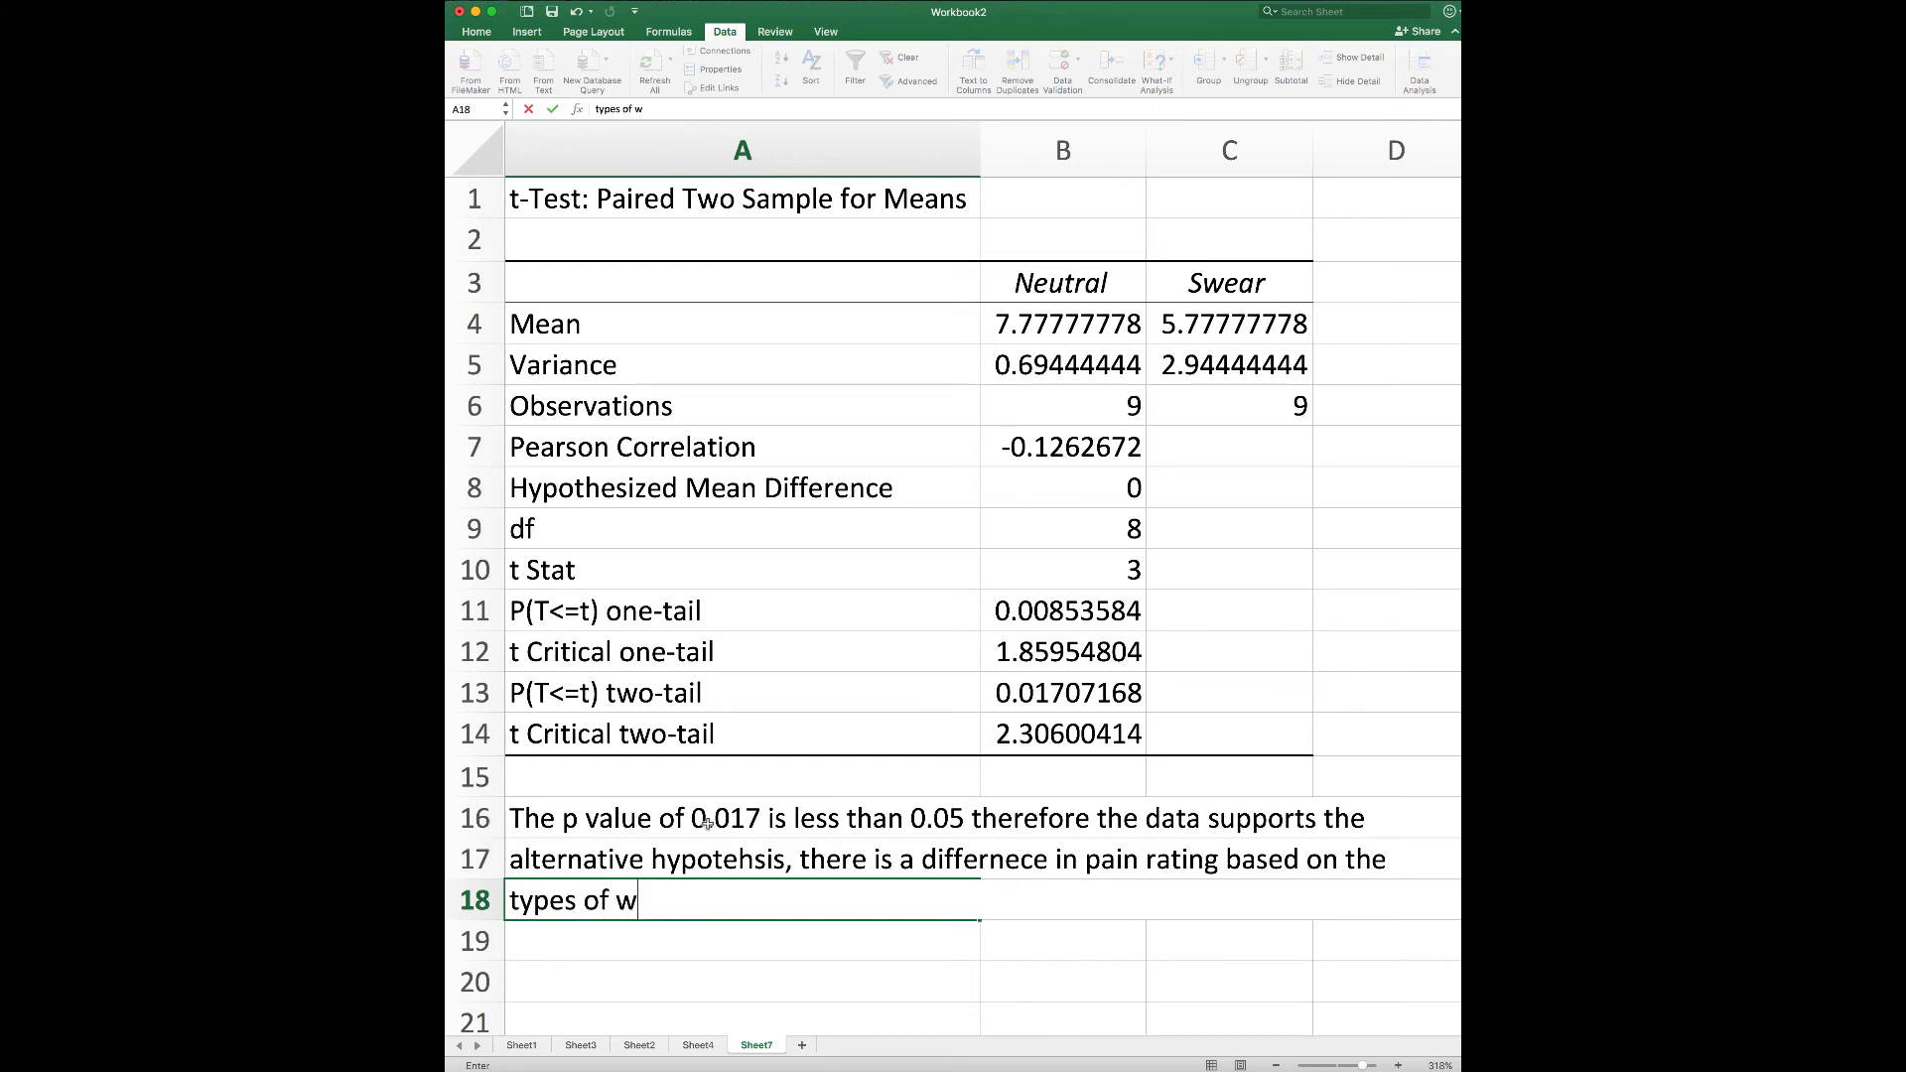
type("ords used.")
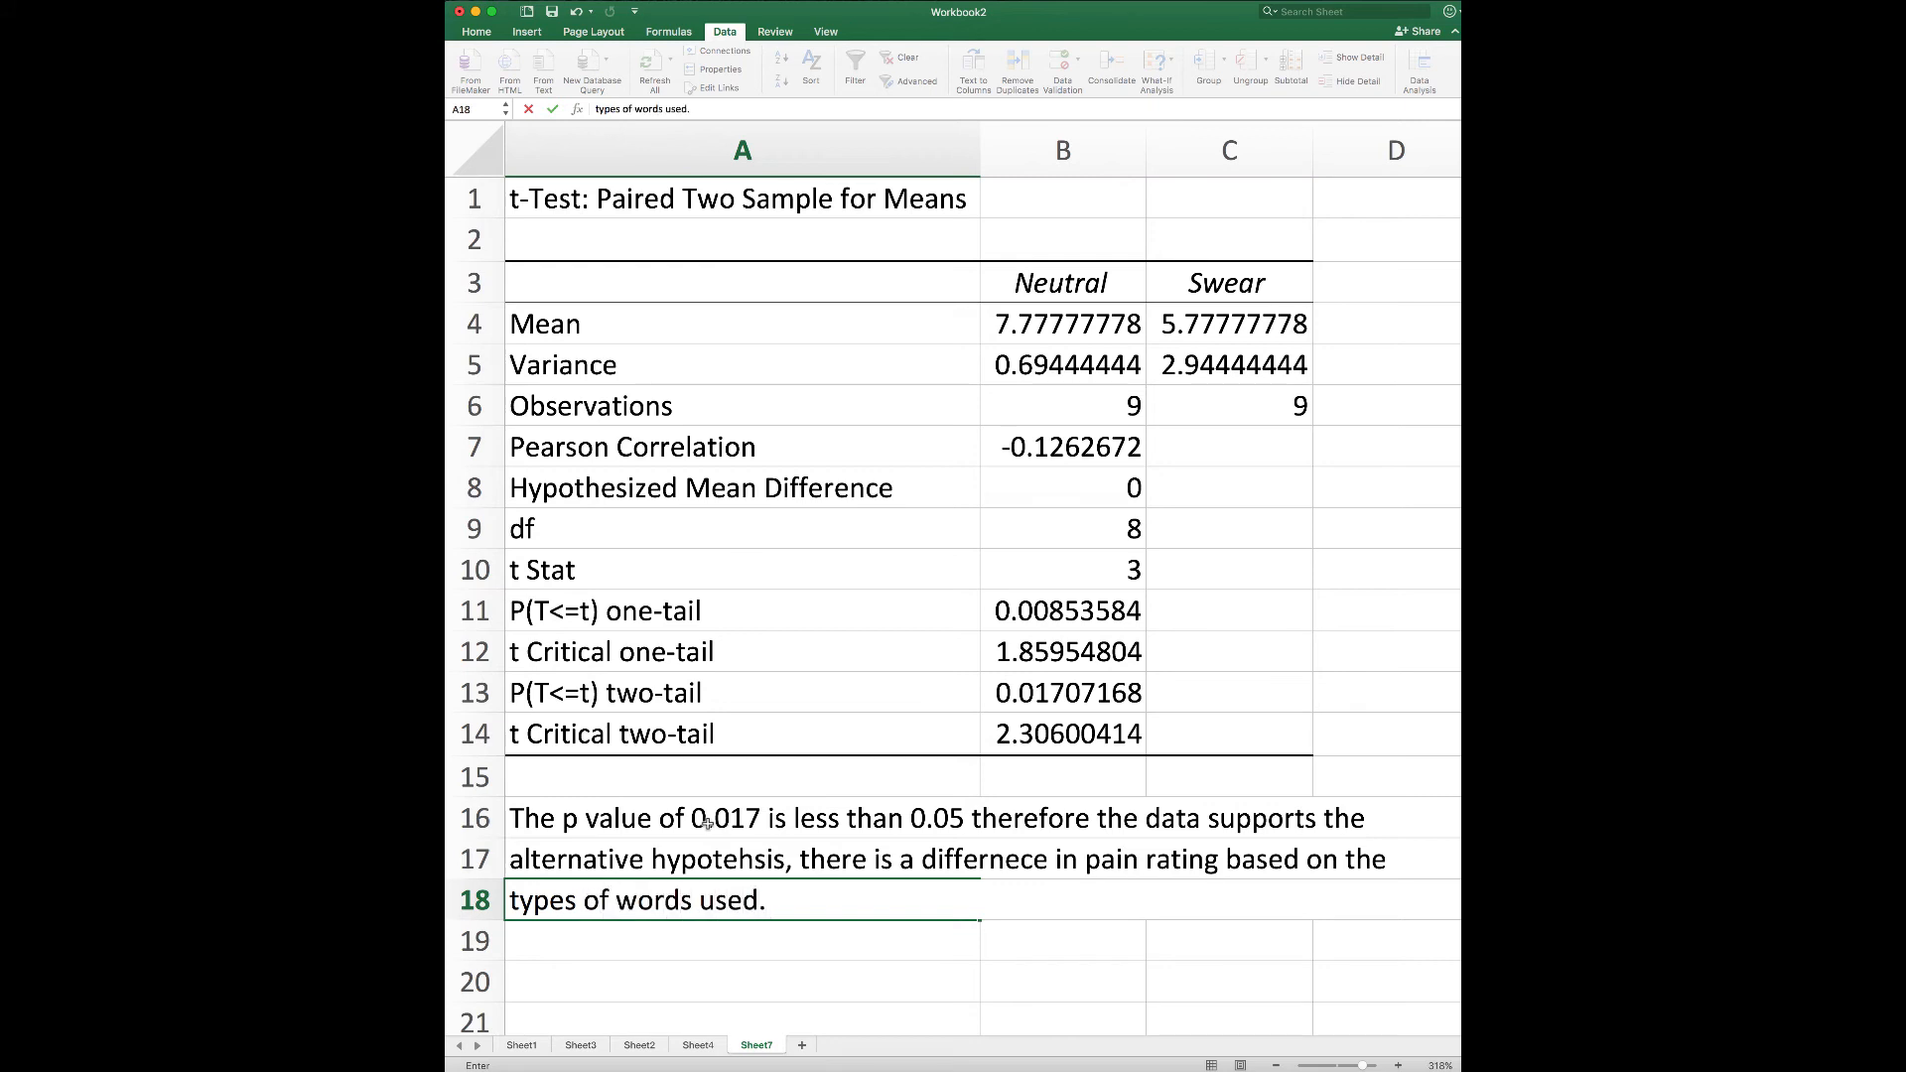